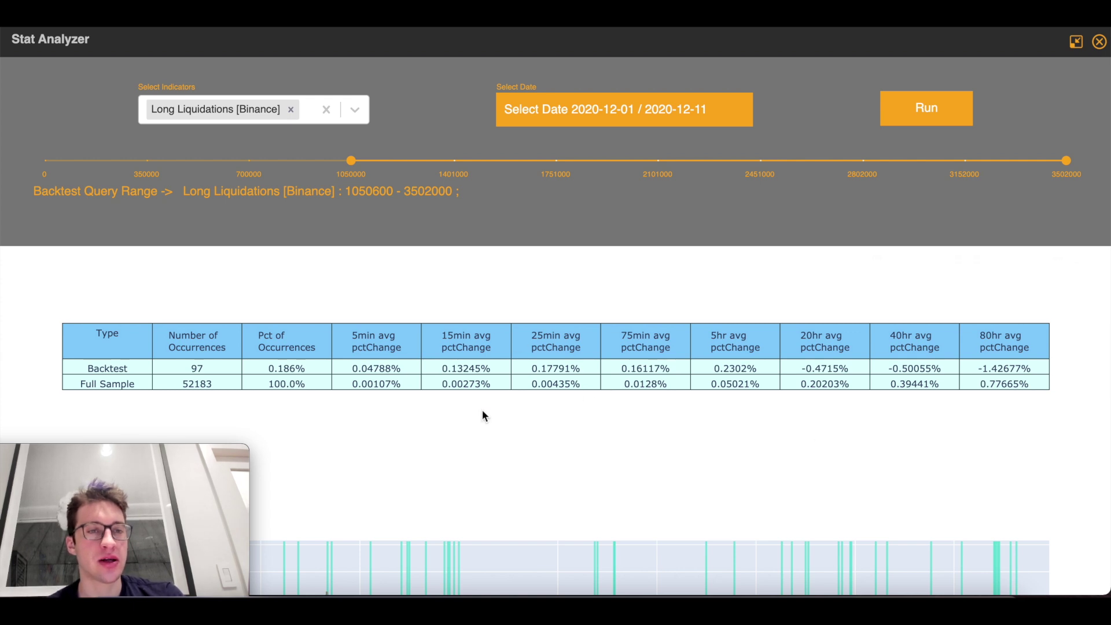
Rerun the Long Liquidations [Binance] backtest from 1015580 and scroll to its 101-occurrence chart.
{"action": "key", "text": "Escape"}
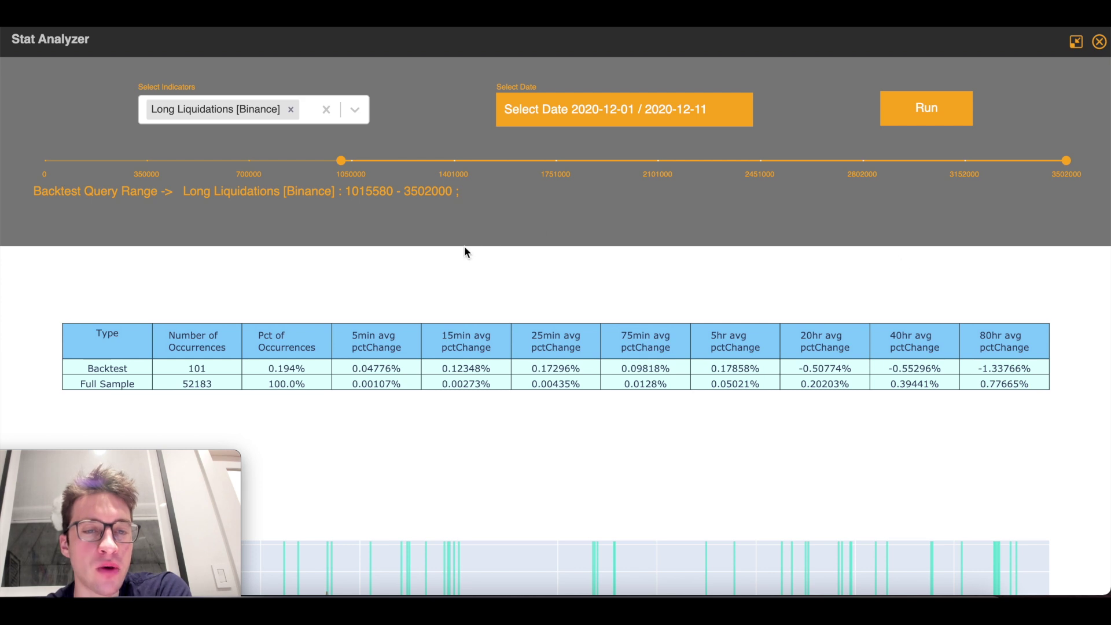
{"action": "scroll", "coordinate": [465, 248], "scroll_direction": "down", "scroll_amount": 1}
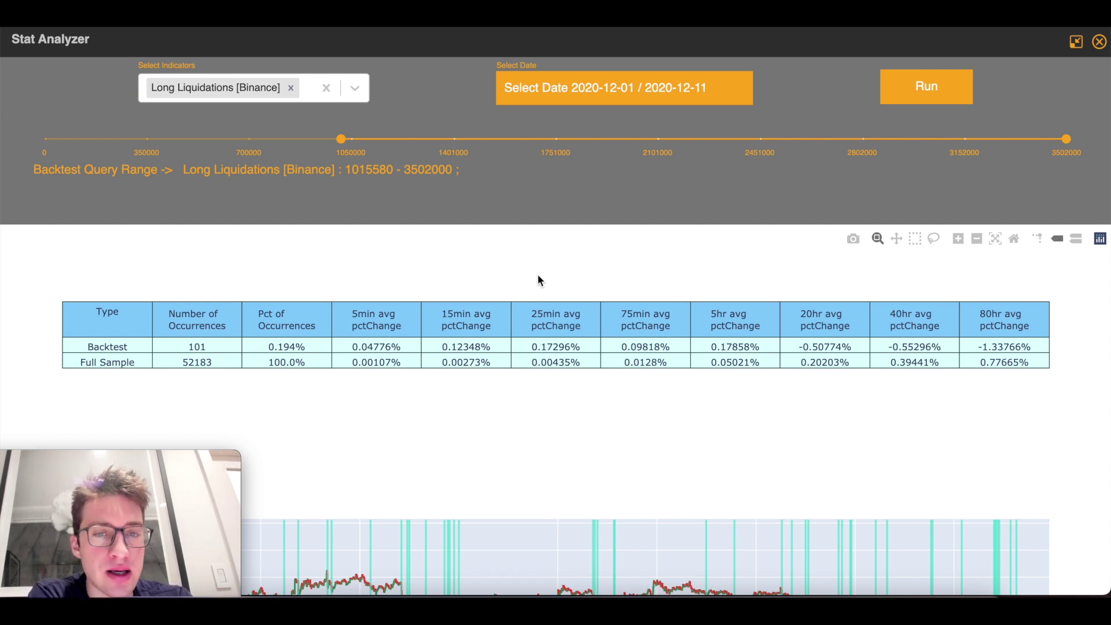
{"action": "scroll", "coordinate": [538, 280], "scroll_direction": "down", "scroll_amount": 5}
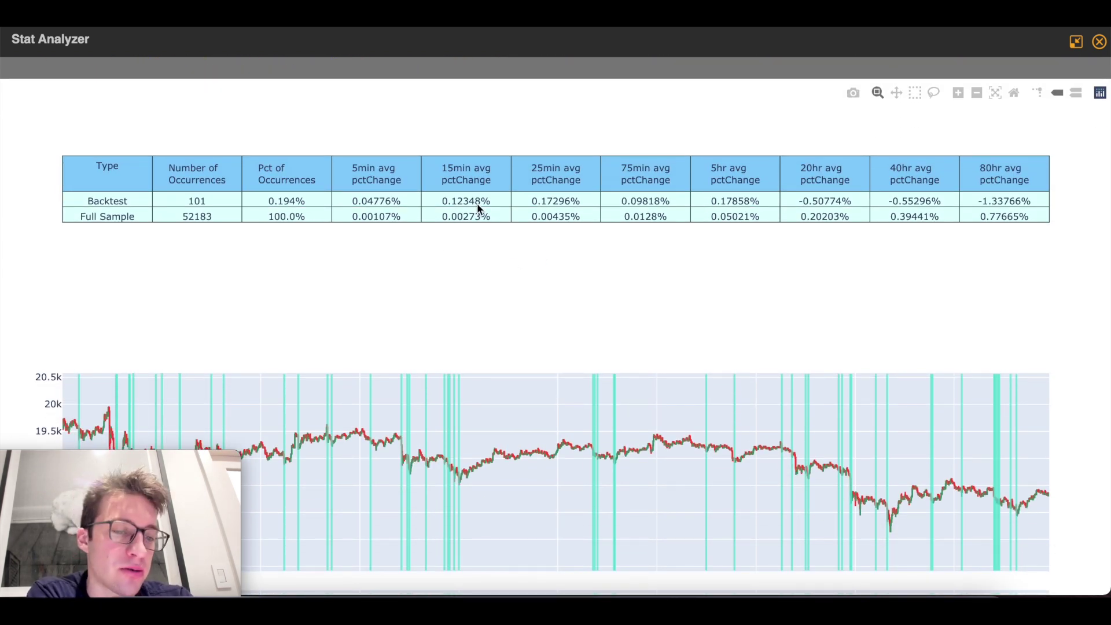
Scroll through the backtest table and price chart to review the 101 occurrences.
{"action": "scroll", "coordinate": [478, 208], "scroll_direction": "up", "scroll_amount": 1}
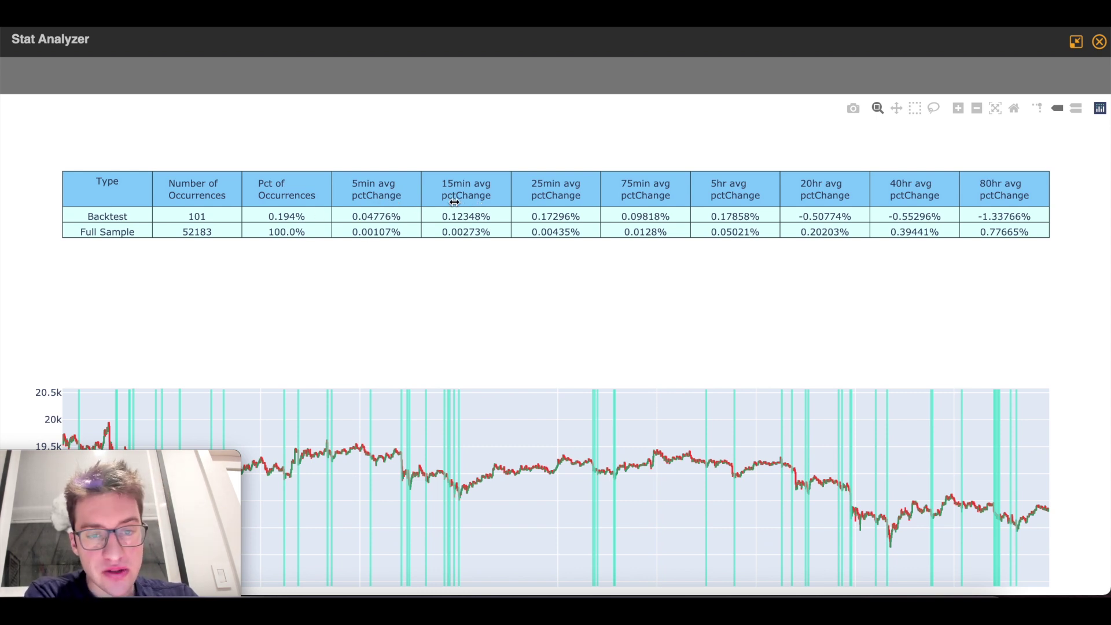
{"action": "scroll", "coordinate": [740, 172], "scroll_direction": "up", "scroll_amount": 1}
{"action": "scroll", "coordinate": [740, 171], "scroll_direction": "up", "scroll_amount": 3}
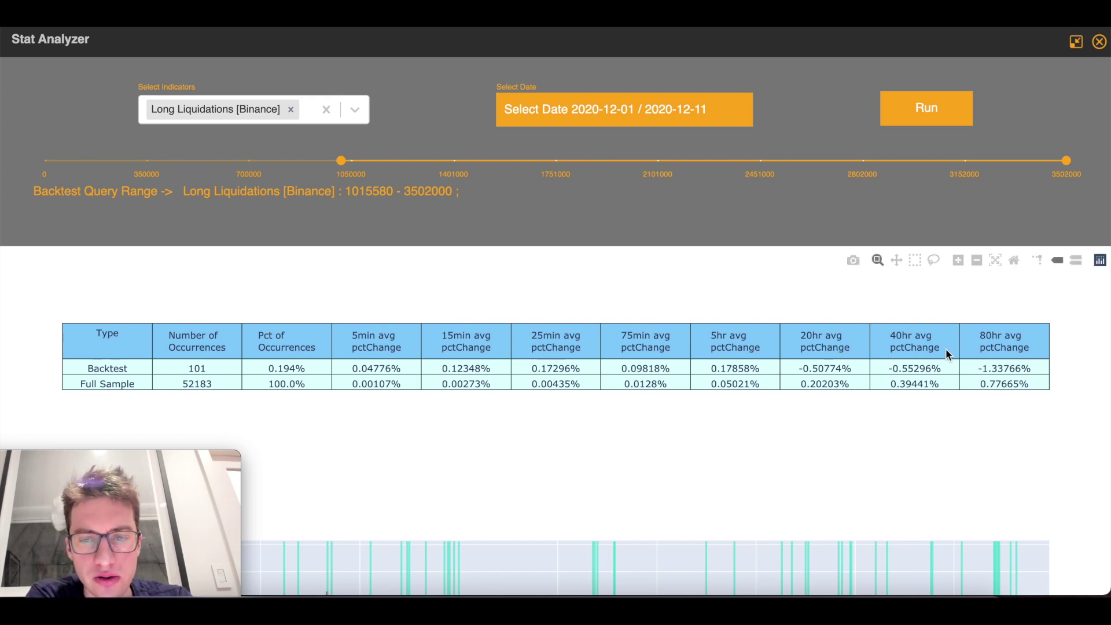
{"action": "scroll", "coordinate": [907, 373], "scroll_direction": "down", "scroll_amount": 2}
{"action": "scroll", "coordinate": [907, 374], "scroll_direction": "down", "scroll_amount": 3}
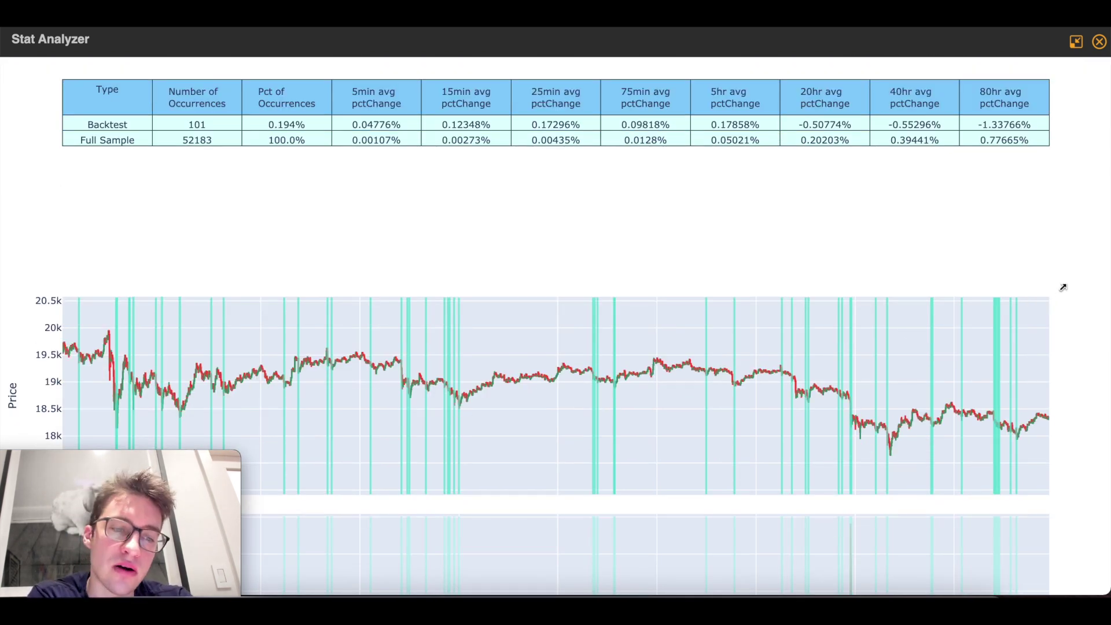
{"action": "scroll", "coordinate": [1042, 295], "scroll_direction": "down", "scroll_amount": 1}
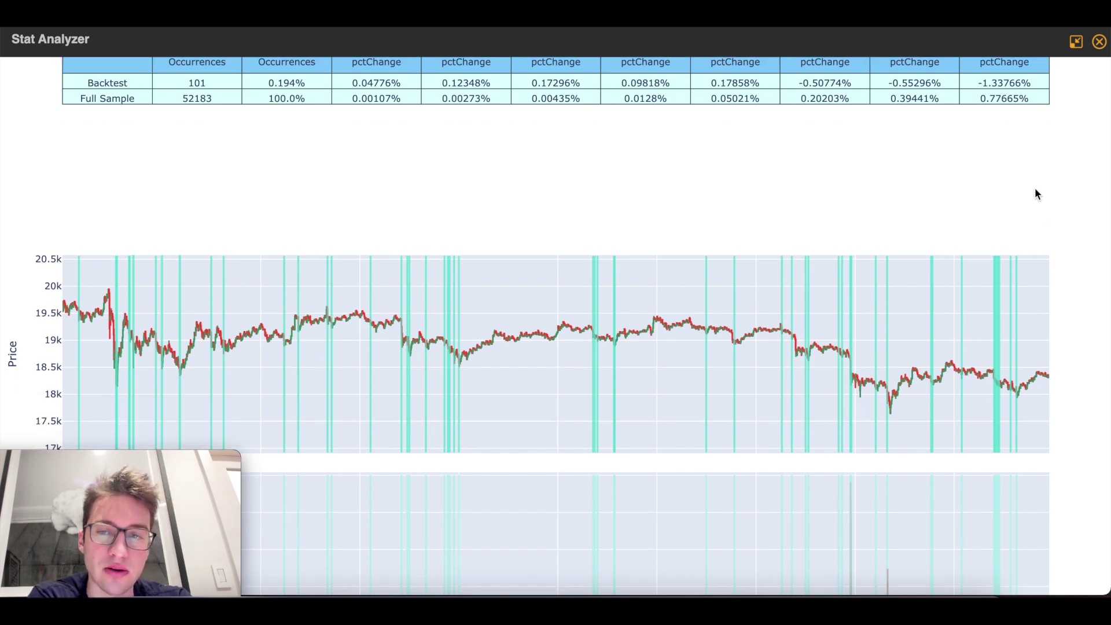
{"action": "scroll", "coordinate": [1035, 187], "scroll_direction": "up", "scroll_amount": 3}
{"action": "scroll", "coordinate": [907, 169], "scroll_direction": "up", "scroll_amount": 3}
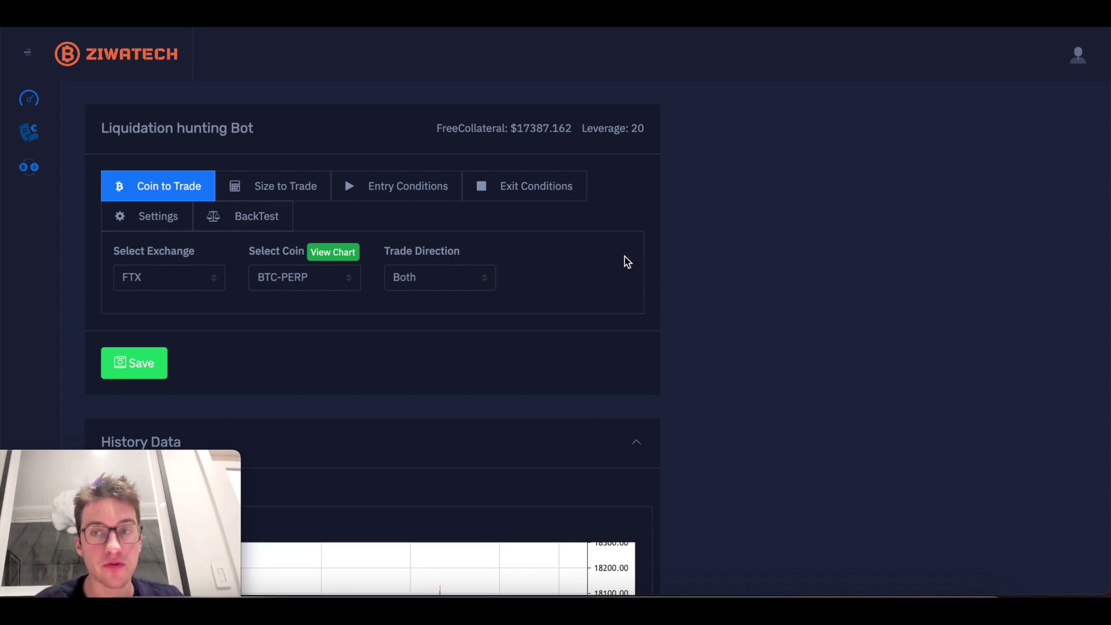
{"action": "scroll", "coordinate": [670, 256], "scroll_direction": "down", "scroll_amount": 10}
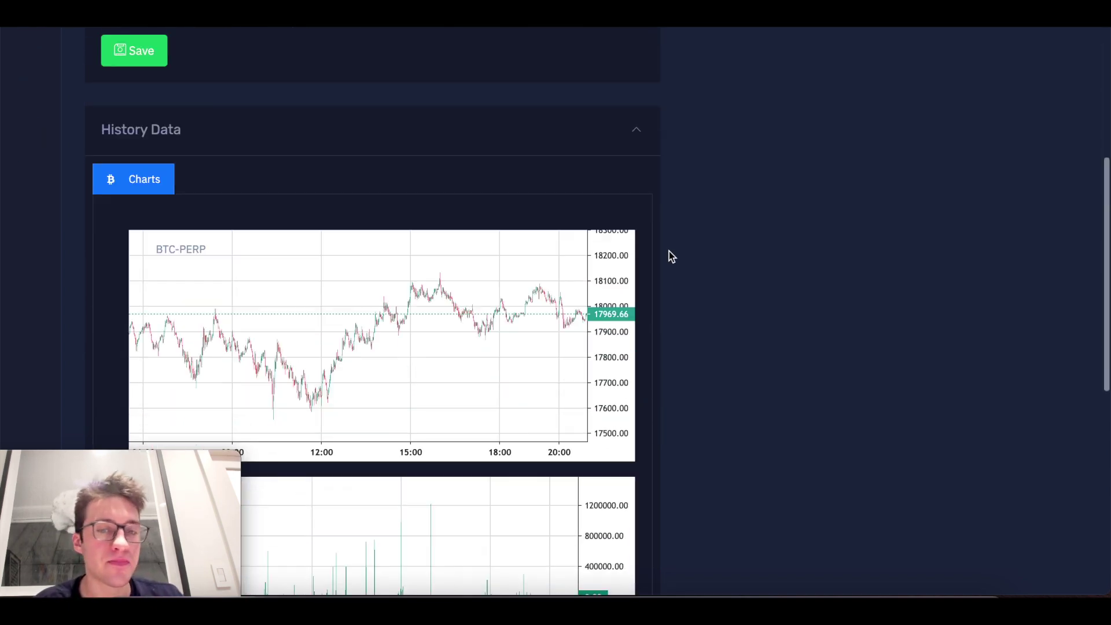
{"action": "scroll", "coordinate": [670, 251], "scroll_direction": "down", "scroll_amount": 1}
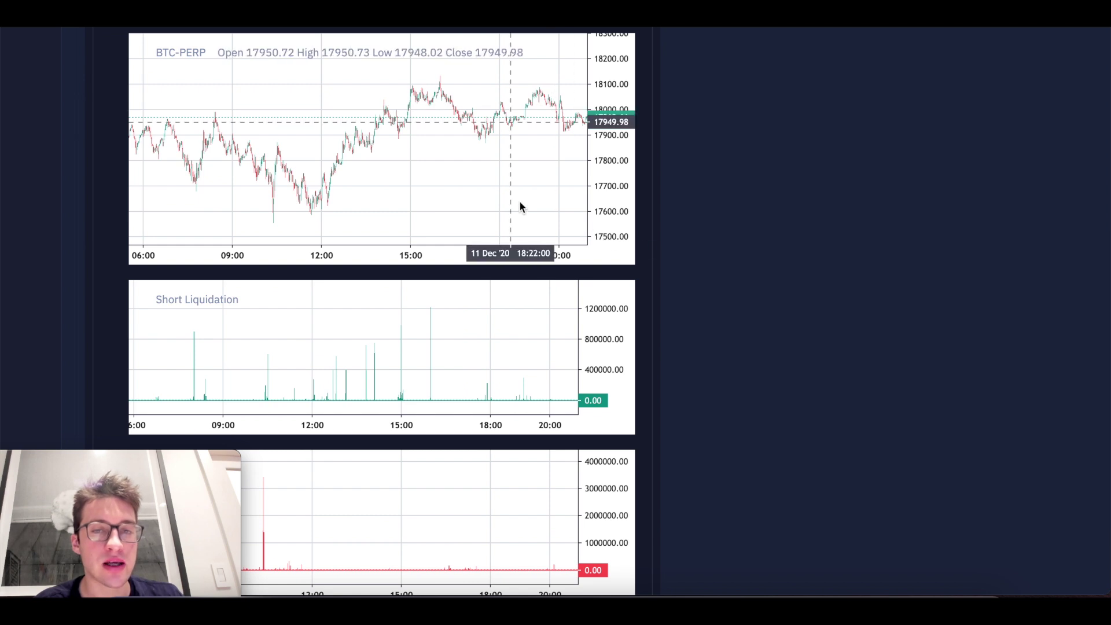
{"action": "scroll", "coordinate": [698, 207], "scroll_direction": "down", "scroll_amount": 2}
{"action": "scroll", "coordinate": [459, 124], "scroll_direction": "down", "scroll_amount": 3}
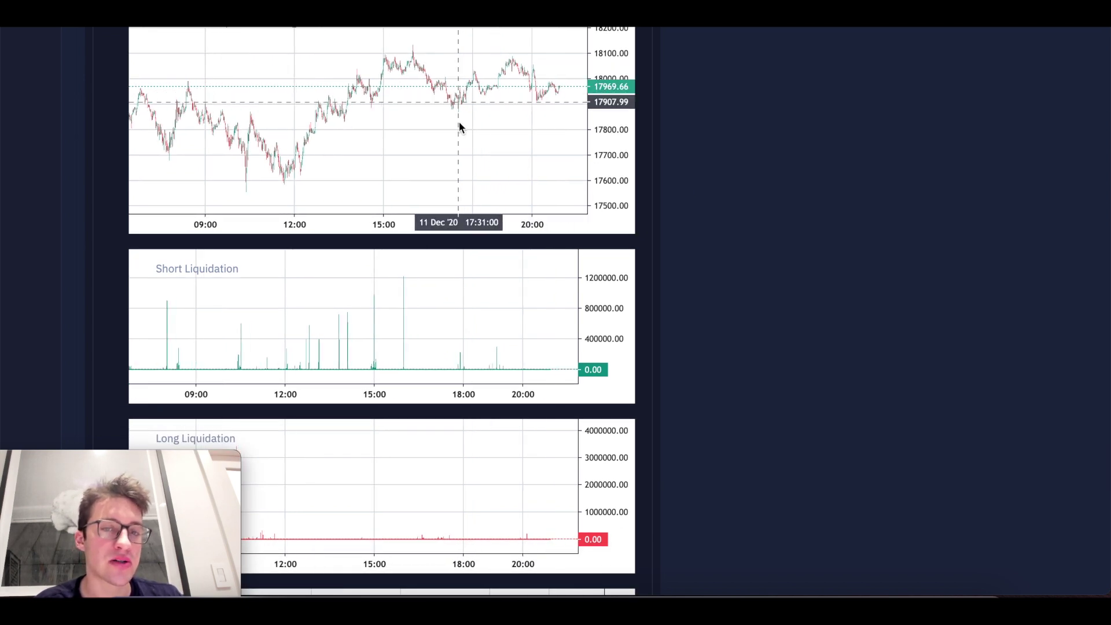
{"action": "scroll", "coordinate": [460, 128], "scroll_direction": "down", "scroll_amount": 1}
{"action": "scroll", "coordinate": [689, 272], "scroll_direction": "down", "scroll_amount": 3}
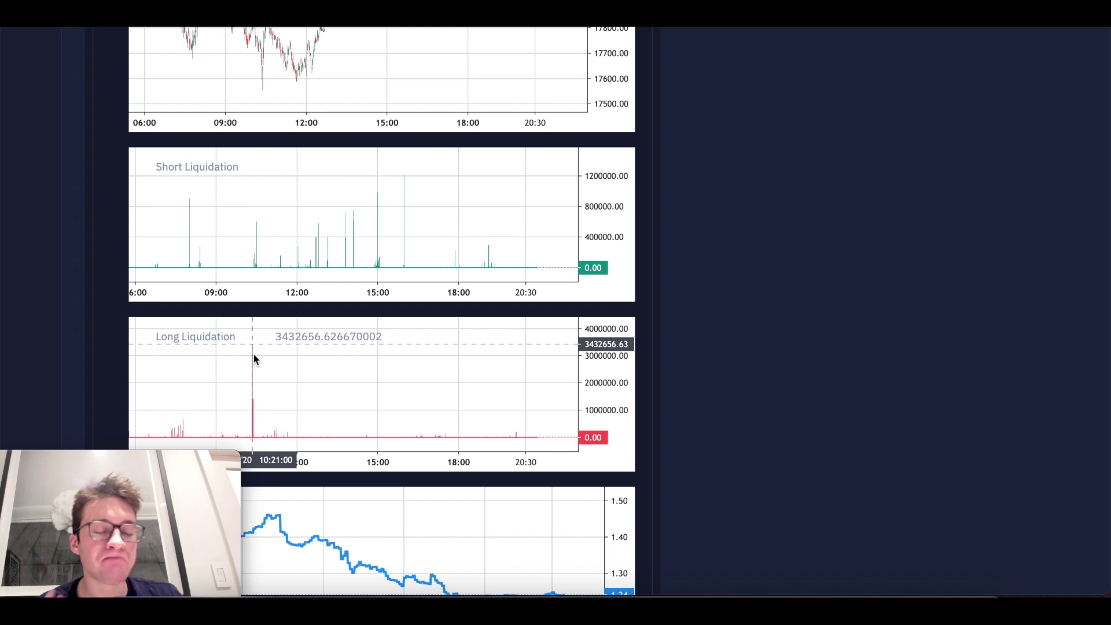
{"action": "scroll", "coordinate": [831, 223], "scroll_direction": "up", "scroll_amount": 2}
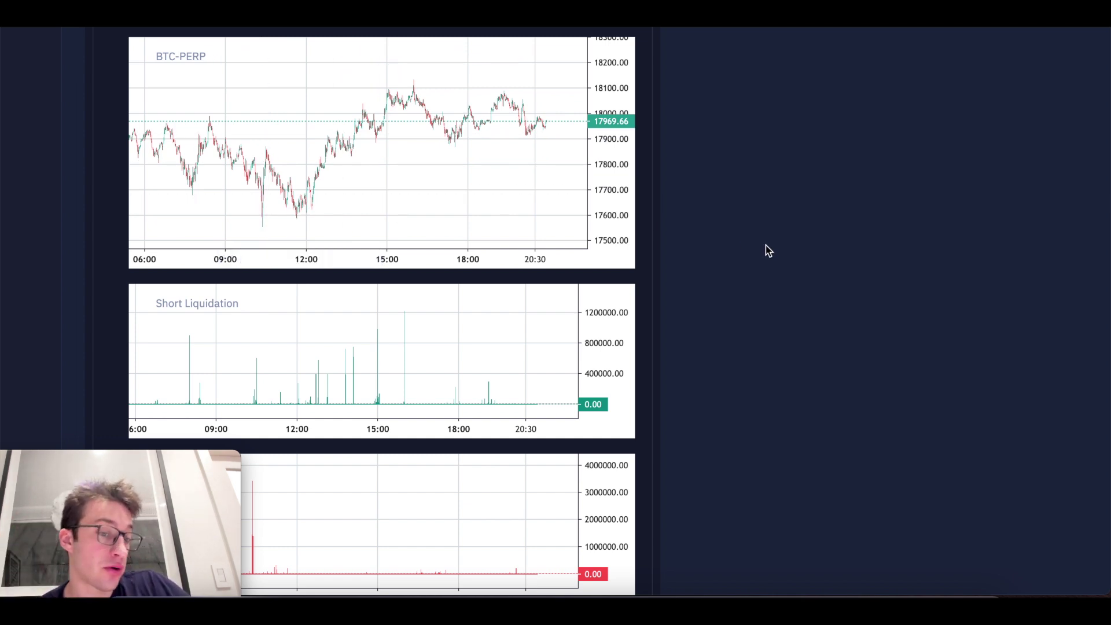
{"action": "scroll", "coordinate": [769, 250], "scroll_direction": "up", "scroll_amount": 2}
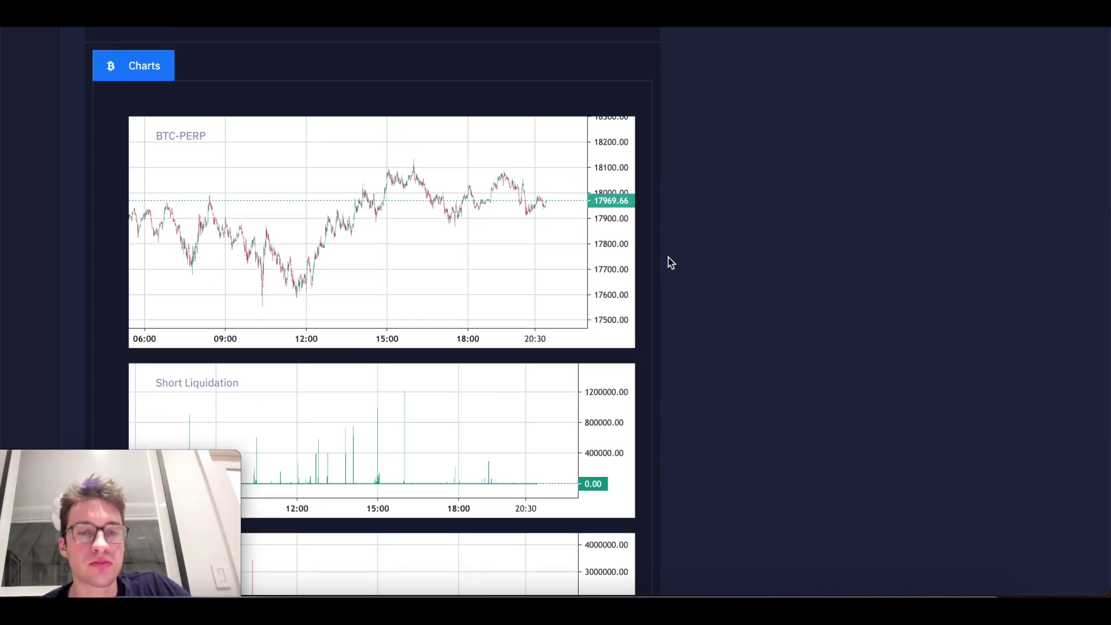
{"action": "scroll", "coordinate": [637, 218], "scroll_direction": "up", "scroll_amount": 2}
{"action": "scroll", "coordinate": [653, 223], "scroll_direction": "up", "scroll_amount": 1}
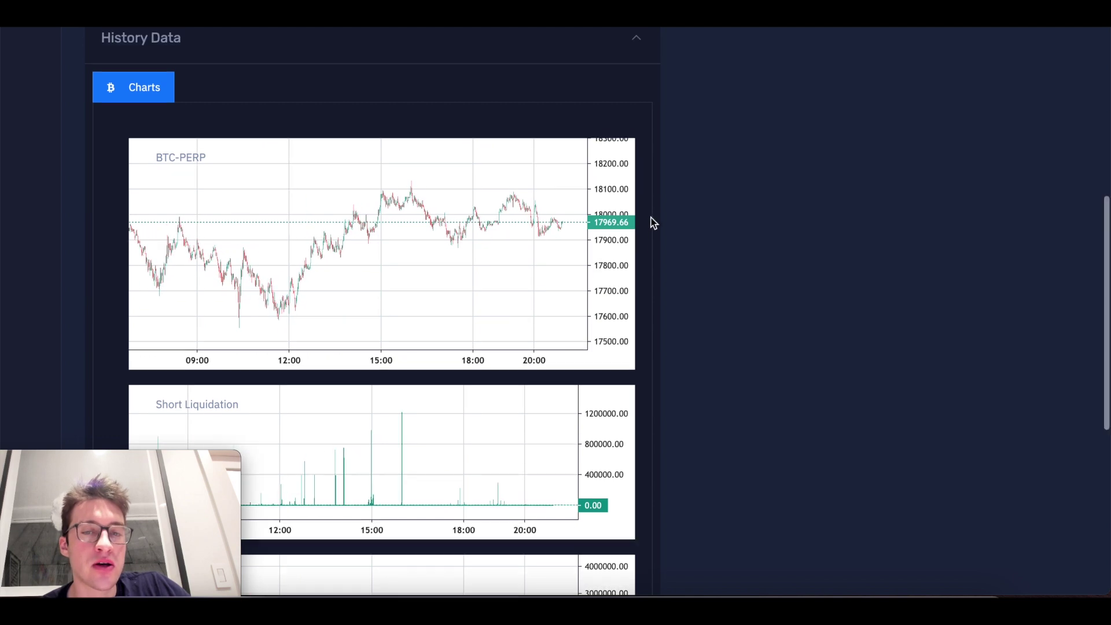
{"action": "scroll", "coordinate": [651, 222], "scroll_direction": "up", "scroll_amount": 10}
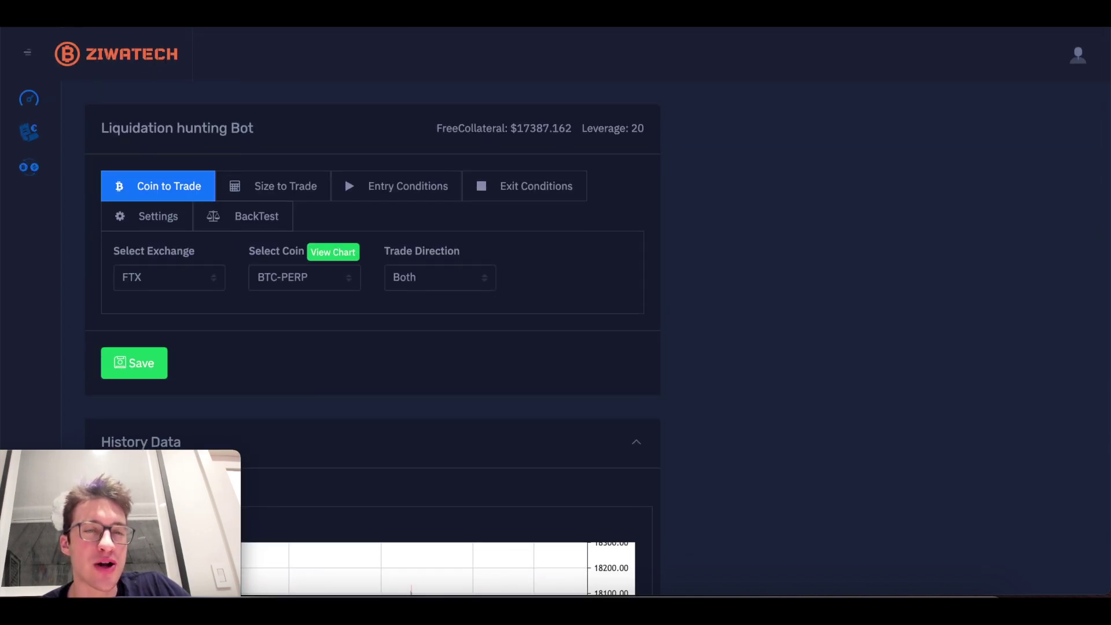
{"action": "key", "text": "ctrl+Right"}
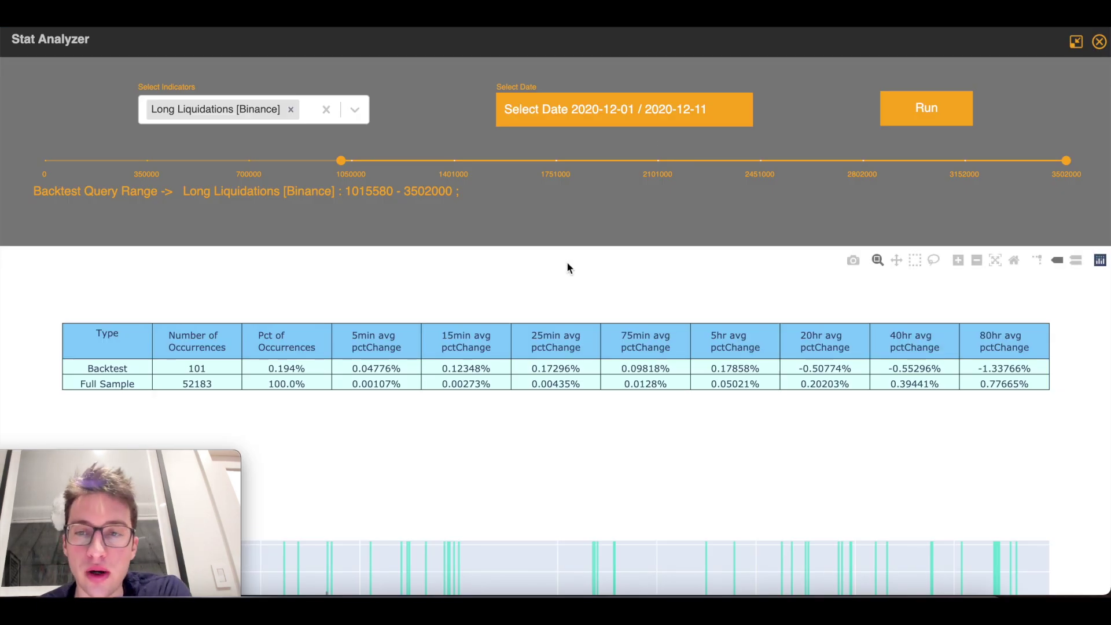
{"action": "scroll", "coordinate": [567, 262], "scroll_direction": "down", "scroll_amount": 3}
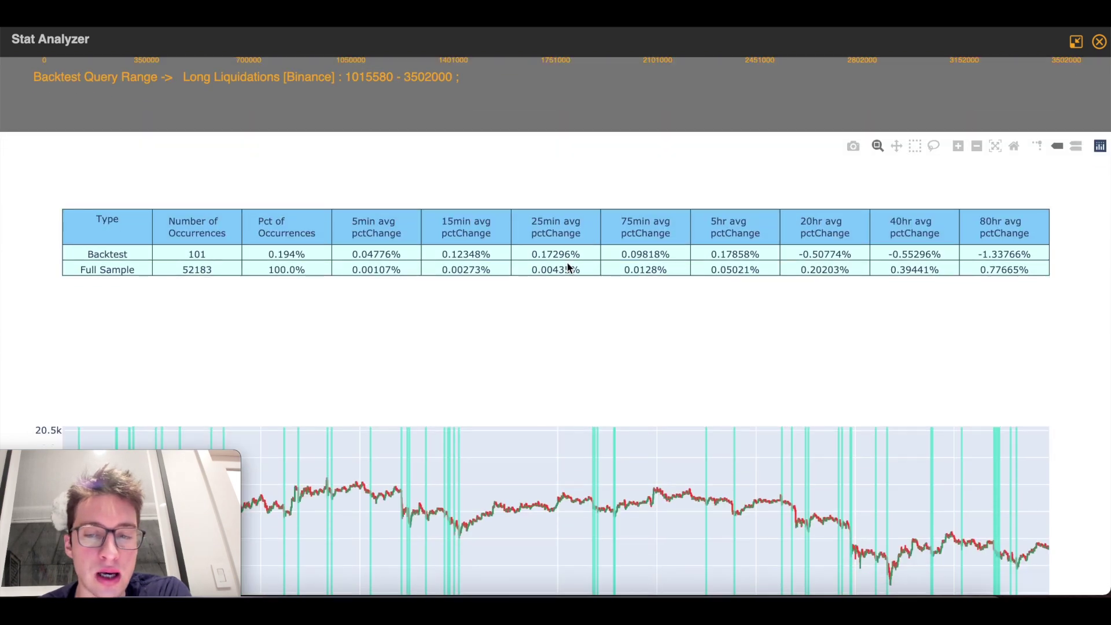
{"action": "scroll", "coordinate": [567, 262], "scroll_direction": "down", "scroll_amount": 2}
{"action": "scroll", "coordinate": [567, 264], "scroll_direction": "up", "scroll_amount": 5}
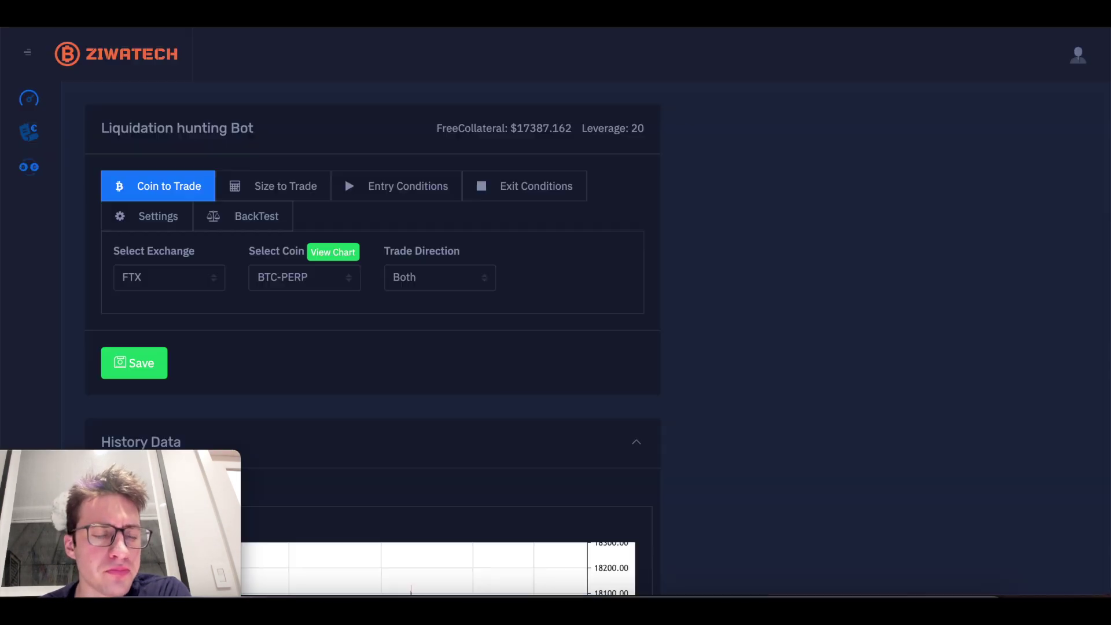
Set the bot's trade size to 1 and its trade rule index to 1.
{"action": "left_click", "coordinate": [290, 189]}
{"action": "scroll", "coordinate": [291, 195], "scroll_direction": "down", "scroll_amount": 4}
{"action": "scroll", "coordinate": [290, 194], "scroll_direction": "up", "scroll_amount": 2}
{"action": "left_click", "coordinate": [232, 207]}
{"action": "scroll", "coordinate": [384, 169], "scroll_direction": "up", "scroll_amount": 1}
{"action": "type", "text": "1"}
{"action": "left_click", "coordinate": [166, 162]}
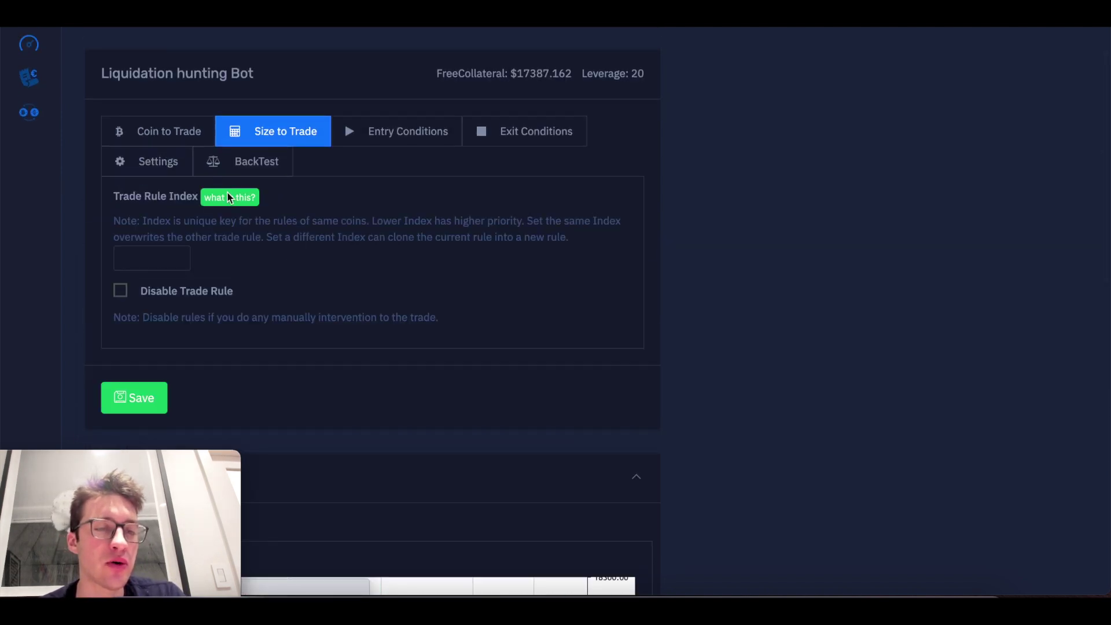
{"action": "scroll", "coordinate": [206, 192], "scroll_direction": "down", "scroll_amount": 2}
{"action": "left_click", "coordinate": [166, 164]}
{"action": "type", "text": "1"}
{"action": "scroll", "coordinate": [370, 116], "scroll_direction": "up", "scroll_amount": 3}
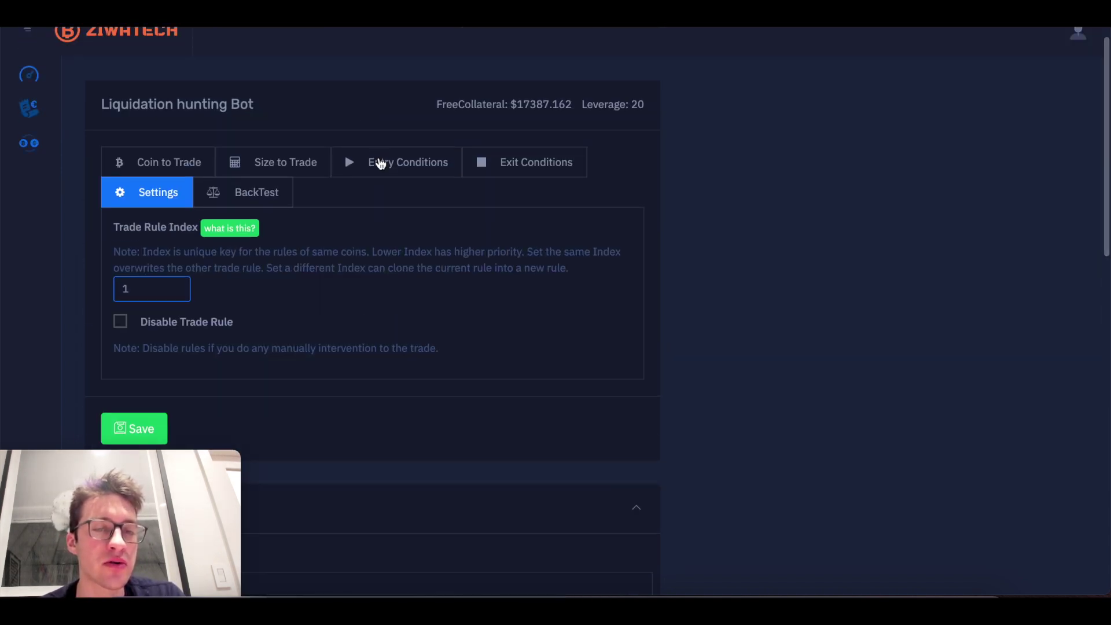
Set entry conditions: 1-minute lookback, liquidations between 1000000 and 4000000 USD.
{"action": "left_click", "coordinate": [377, 161]}
{"action": "scroll", "coordinate": [332, 255], "scroll_direction": "down", "scroll_amount": 3}
{"action": "left_click", "coordinate": [176, 96]}
{"action": "type", "text": "1"}
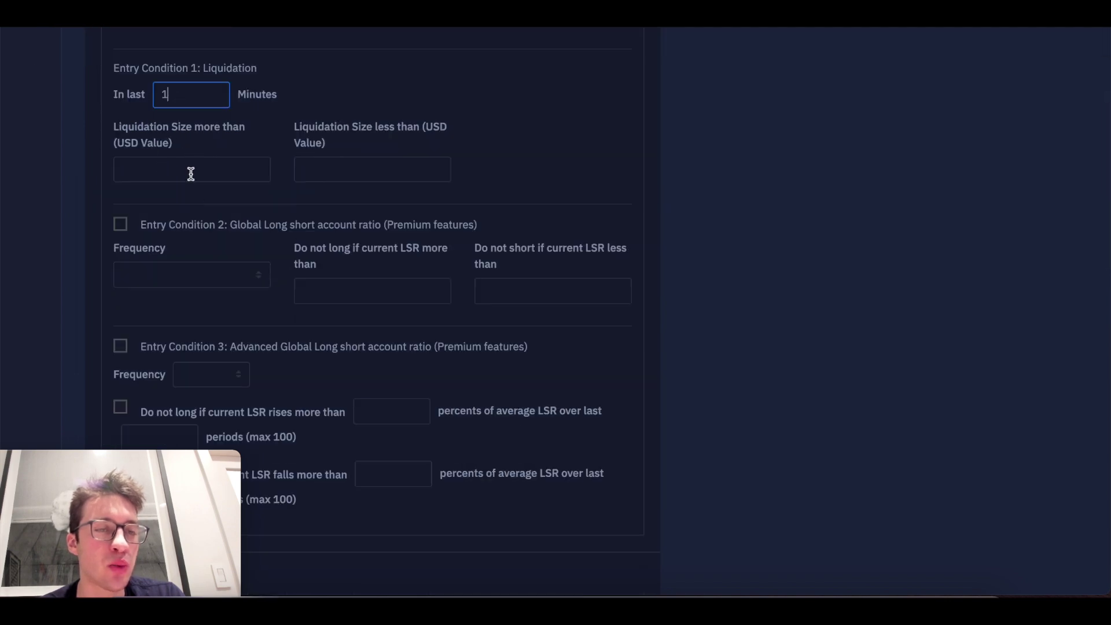
{"action": "left_click", "coordinate": [189, 171]}
{"action": "type", "text": "1000000"}
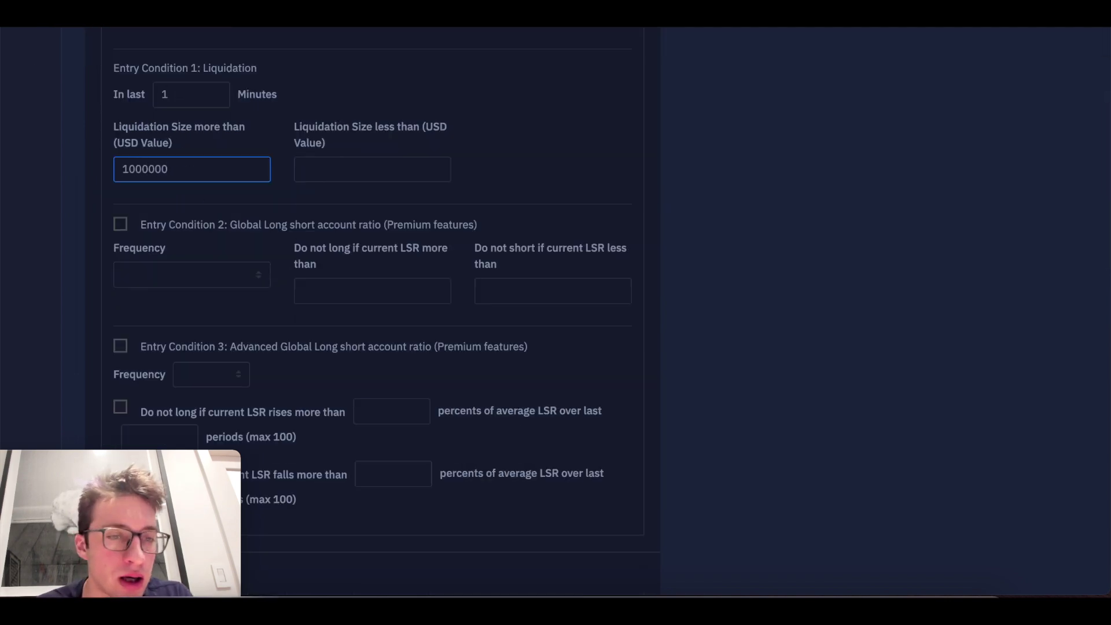
{"action": "left_click", "coordinate": [373, 169]}
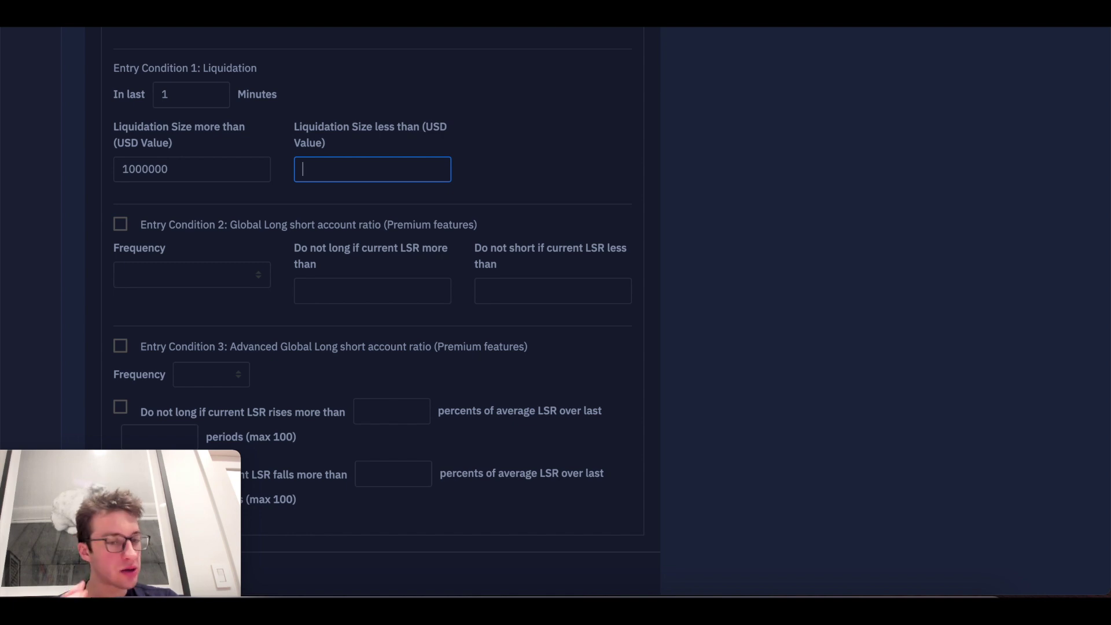
{"action": "type", "text": "4000000"}
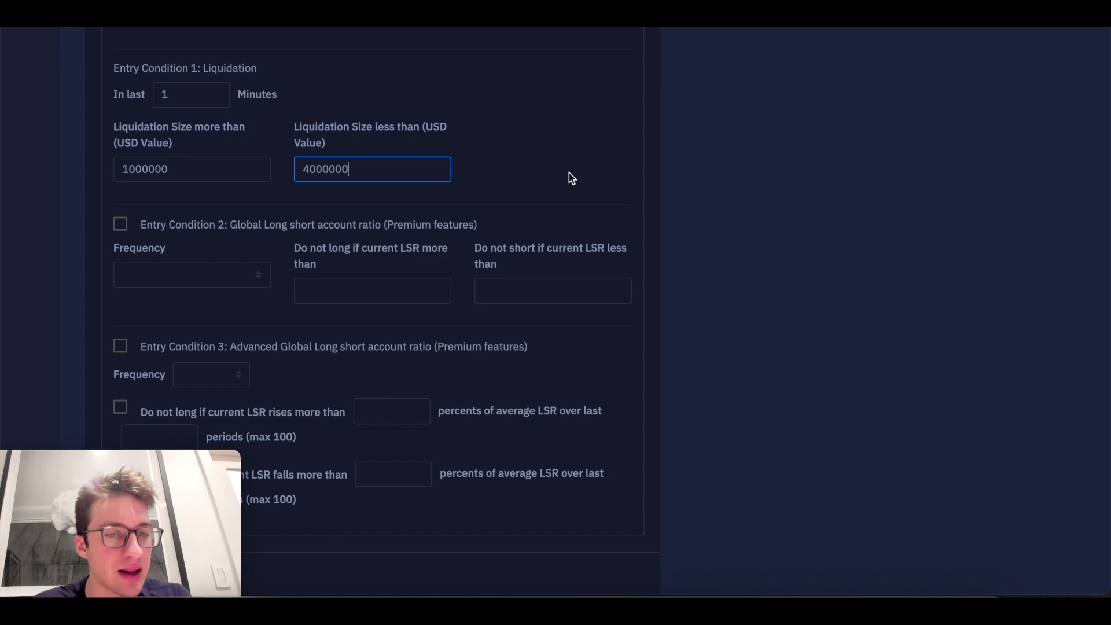
{"action": "left_click", "coordinate": [570, 176]}
{"action": "scroll", "coordinate": [570, 176], "scroll_direction": "up", "scroll_amount": 3}
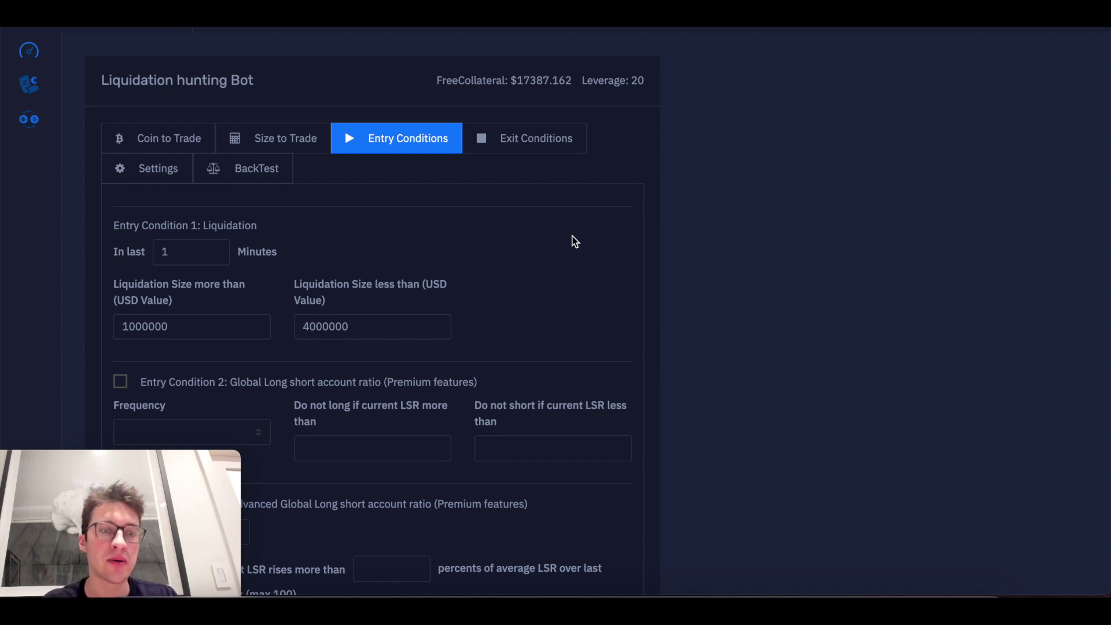
{"action": "scroll", "coordinate": [419, 169], "scroll_direction": "down", "scroll_amount": 15}
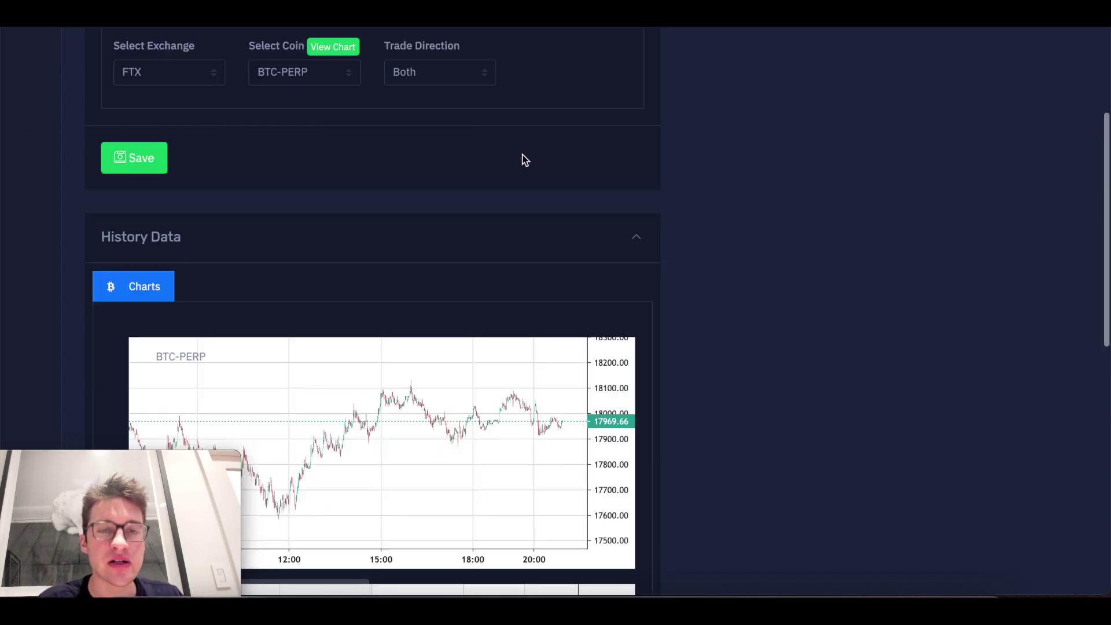
Switch the trade direction to Long only and recheck the entry conditions.
{"action": "left_click", "coordinate": [440, 88]}
{"action": "left_click", "coordinate": [438, 89]}
{"action": "scroll", "coordinate": [583, 124], "scroll_direction": "up", "scroll_amount": 2}
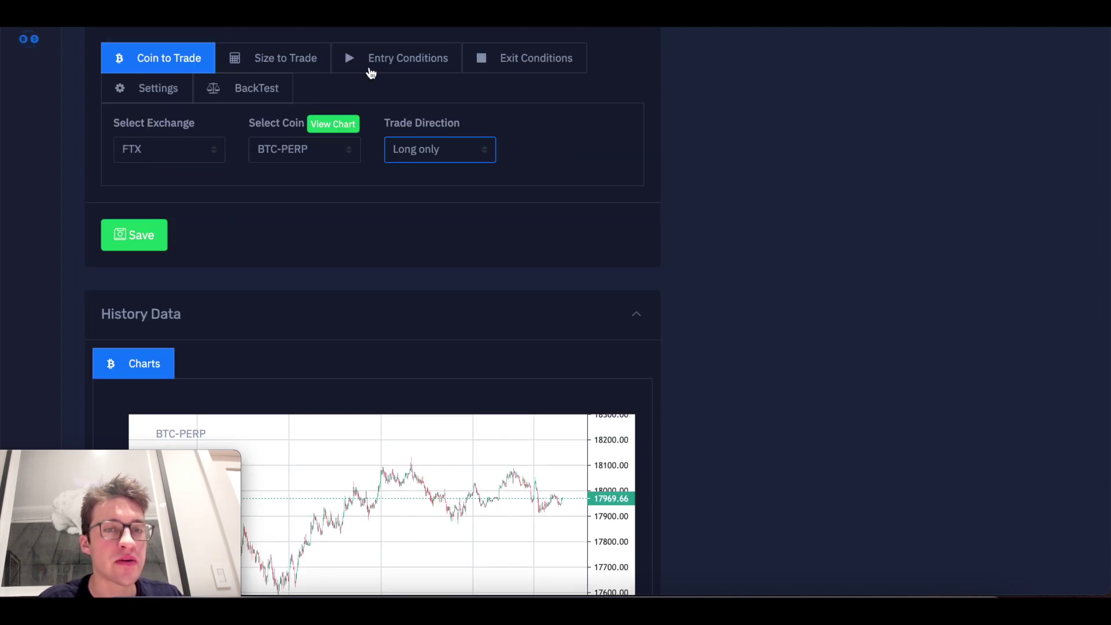
{"action": "left_click", "coordinate": [370, 72]}
{"action": "scroll", "coordinate": [670, 252], "scroll_direction": "down", "scroll_amount": 1}
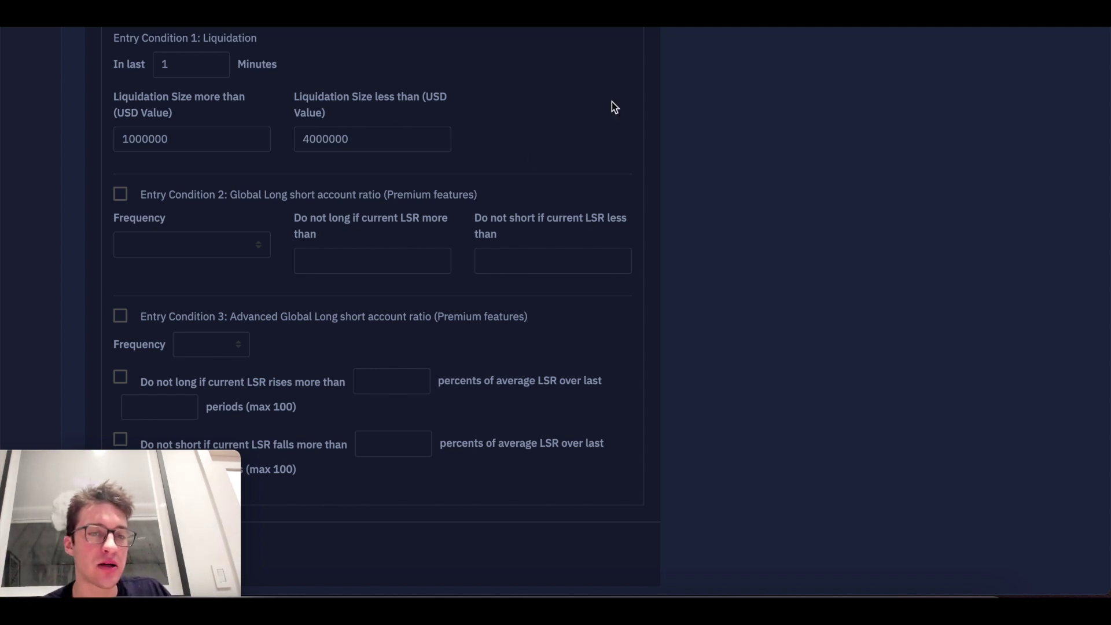
{"action": "scroll", "coordinate": [631, 111], "scroll_direction": "down", "scroll_amount": 1}
{"action": "scroll", "coordinate": [630, 112], "scroll_direction": "up", "scroll_amount": 5}
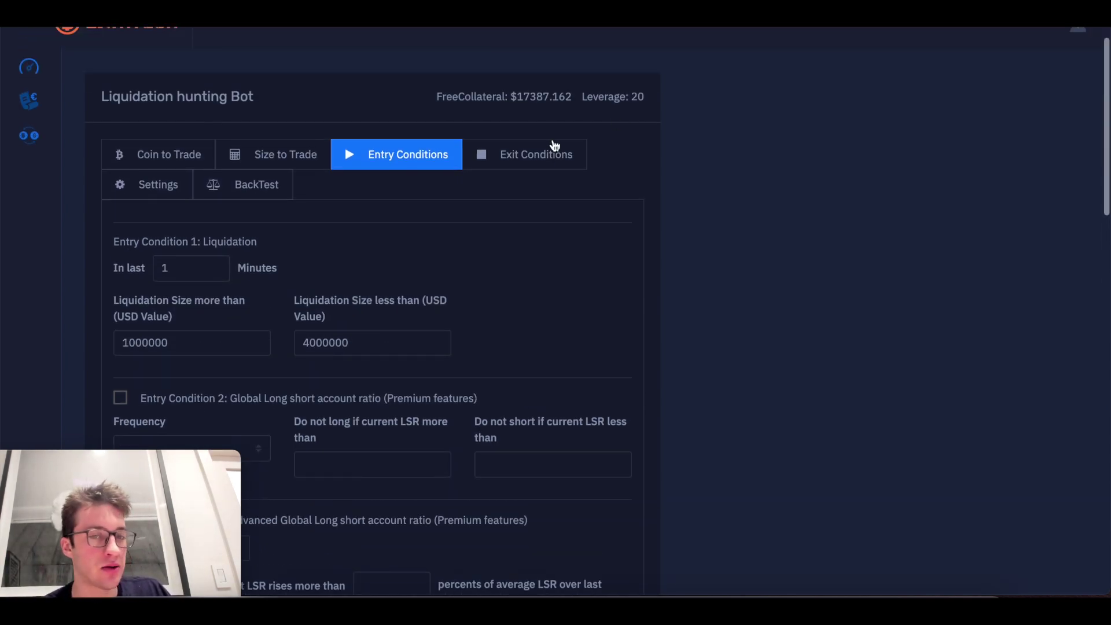
{"action": "left_click", "coordinate": [554, 154]}
Scroll through the Exit Condition 1–3 fields to view the stop-loss and take-profit options.
{"action": "scroll", "coordinate": [330, 132], "scroll_direction": "down", "scroll_amount": 5}
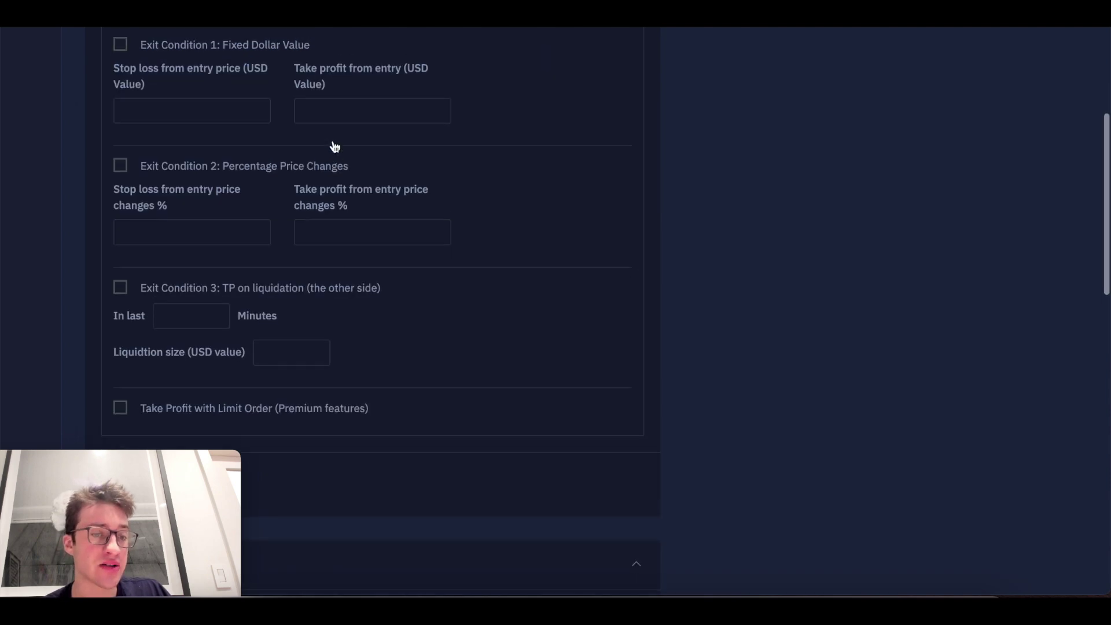
{"action": "scroll", "coordinate": [335, 145], "scroll_direction": "up", "scroll_amount": 1}
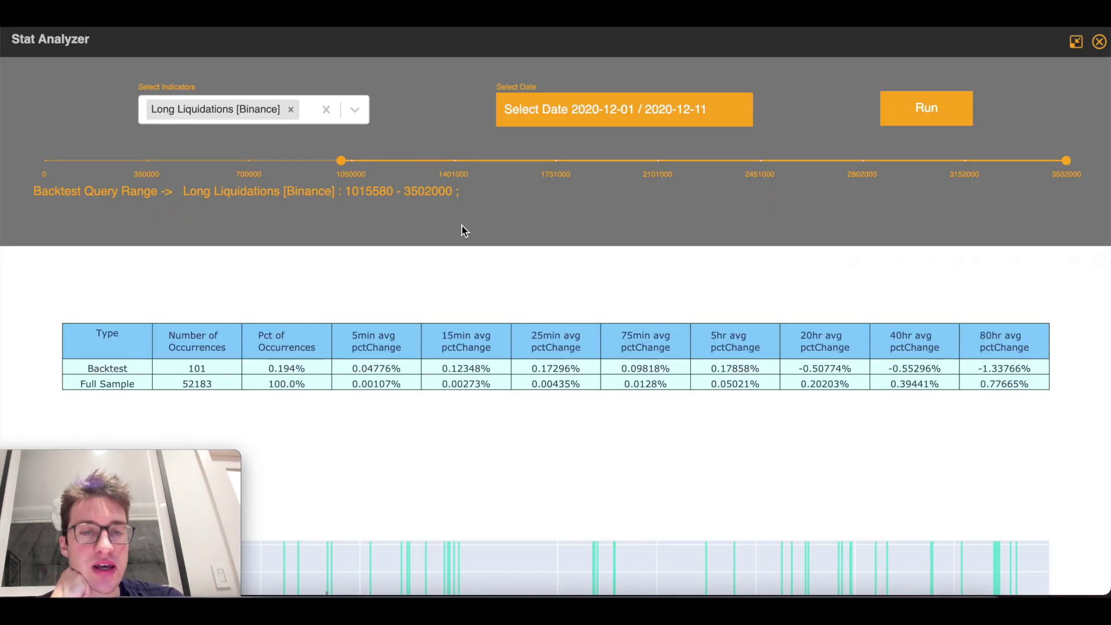
Replace the Long Liquidations indicator with Short Liquidations [Binance].
{"action": "left_click", "coordinate": [282, 111]}
{"action": "left_click", "coordinate": [282, 111]}
{"action": "left_click", "coordinate": [282, 111]}
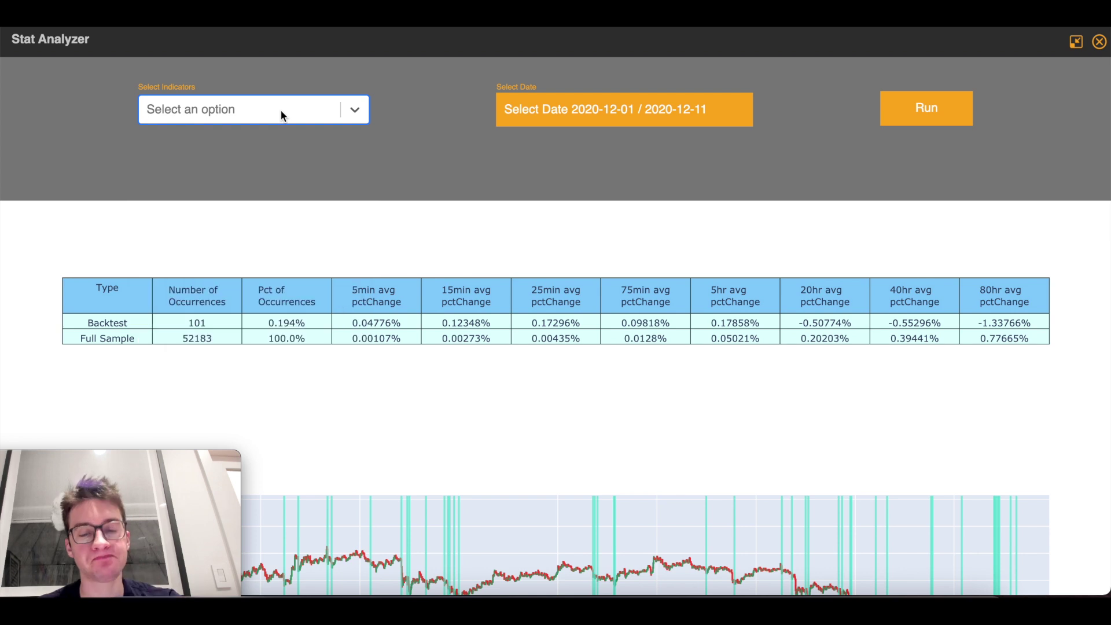
{"action": "type", "text": "short"}
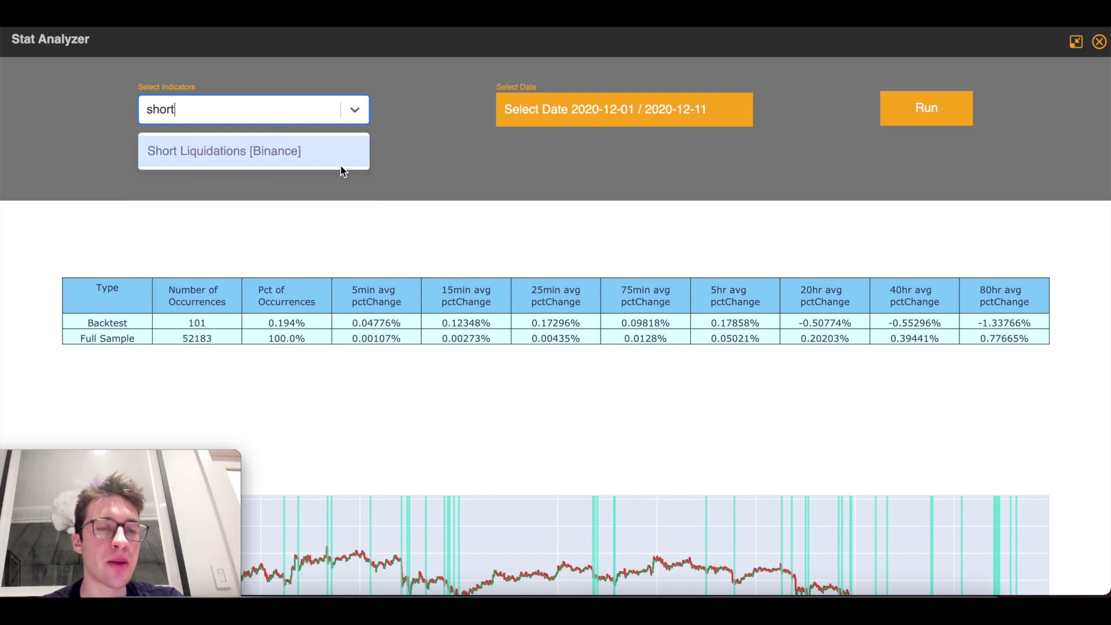
{"action": "left_click", "coordinate": [319, 166]}
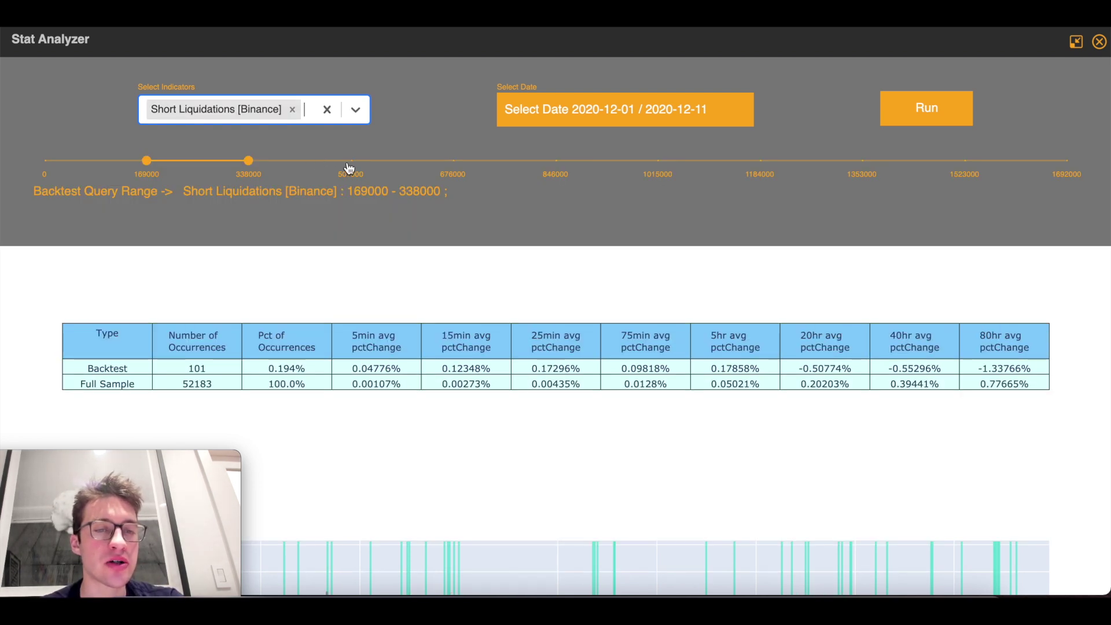
Set the range to 490680–1692000 and run the backtest, giving 134 occurrences.
{"action": "left_click", "coordinate": [320, 161]}
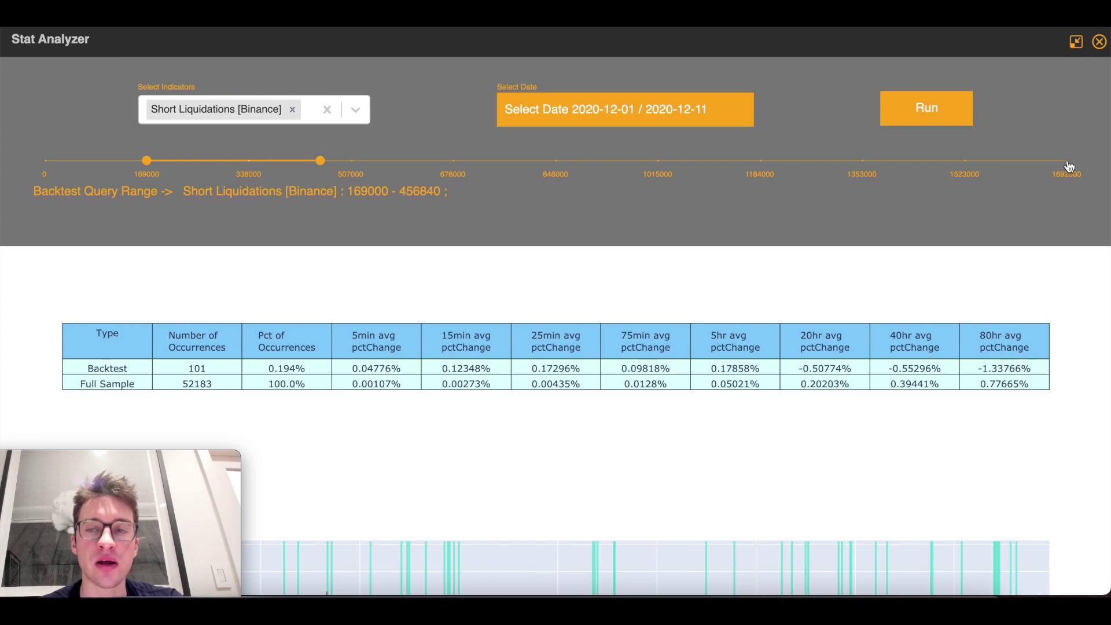
{"action": "left_click", "coordinate": [1070, 180]}
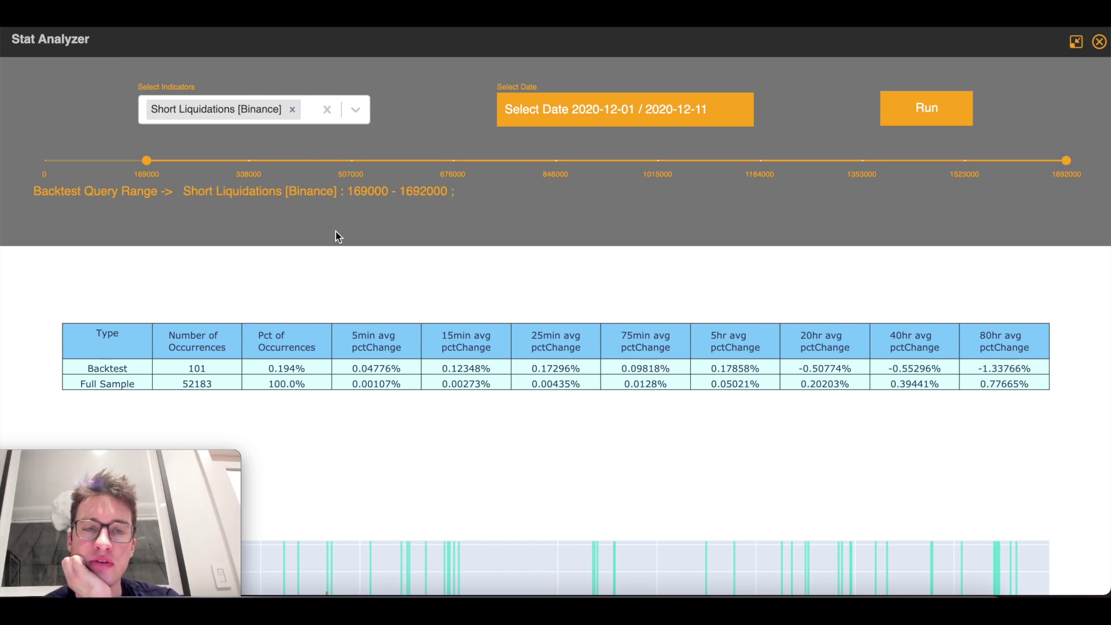
{"action": "left_click", "coordinate": [148, 161]}
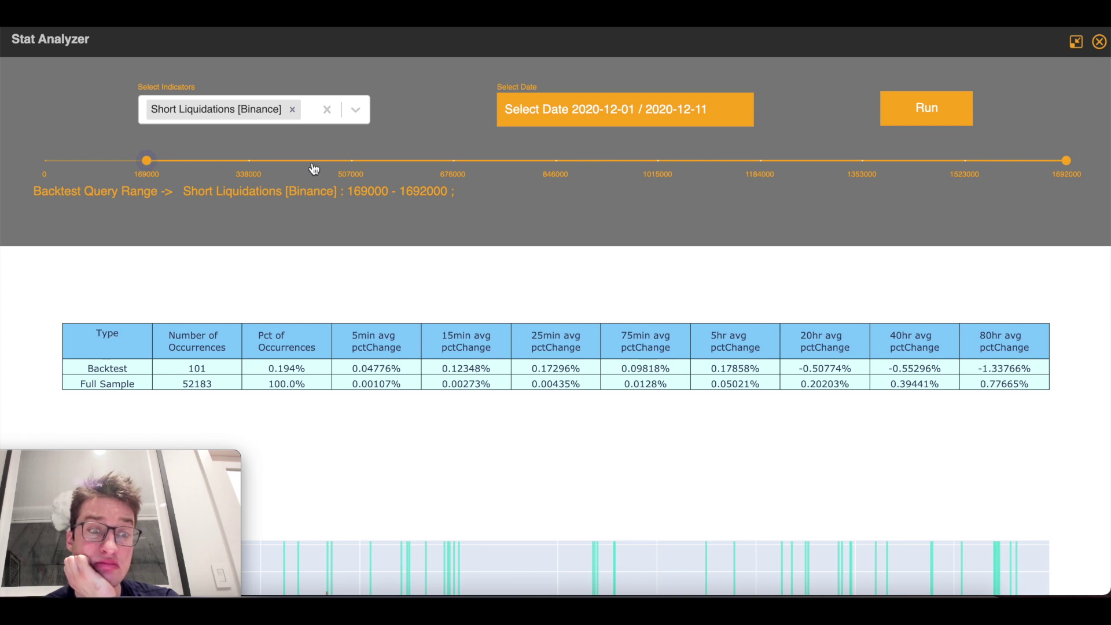
{"action": "left_click", "coordinate": [350, 162]}
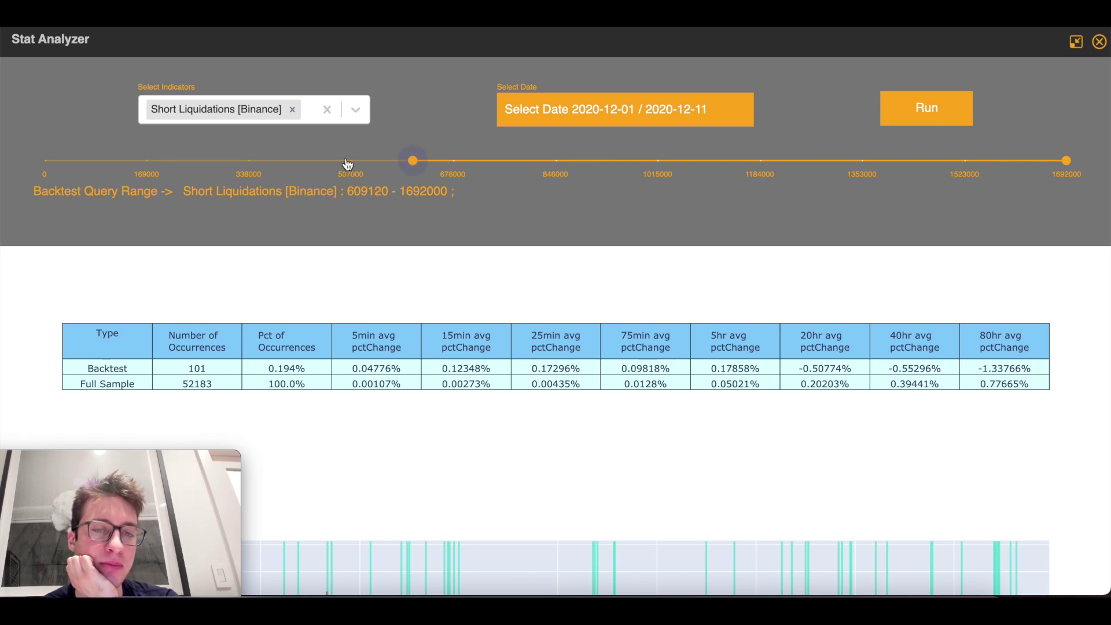
{"action": "left_click", "coordinate": [348, 162]}
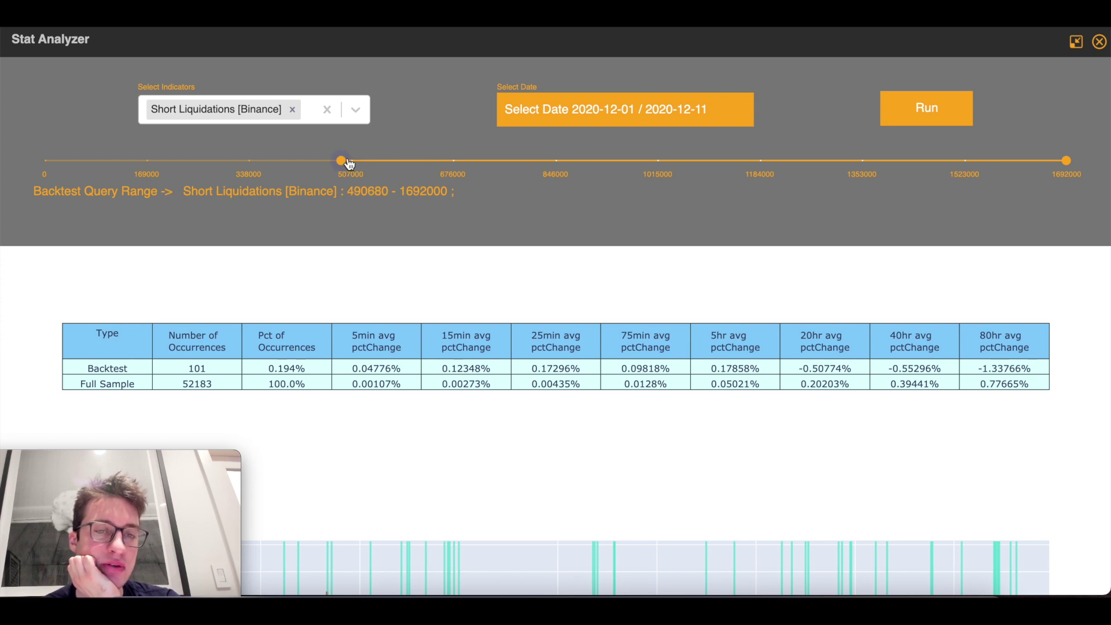
{"action": "left_click", "coordinate": [900, 121]}
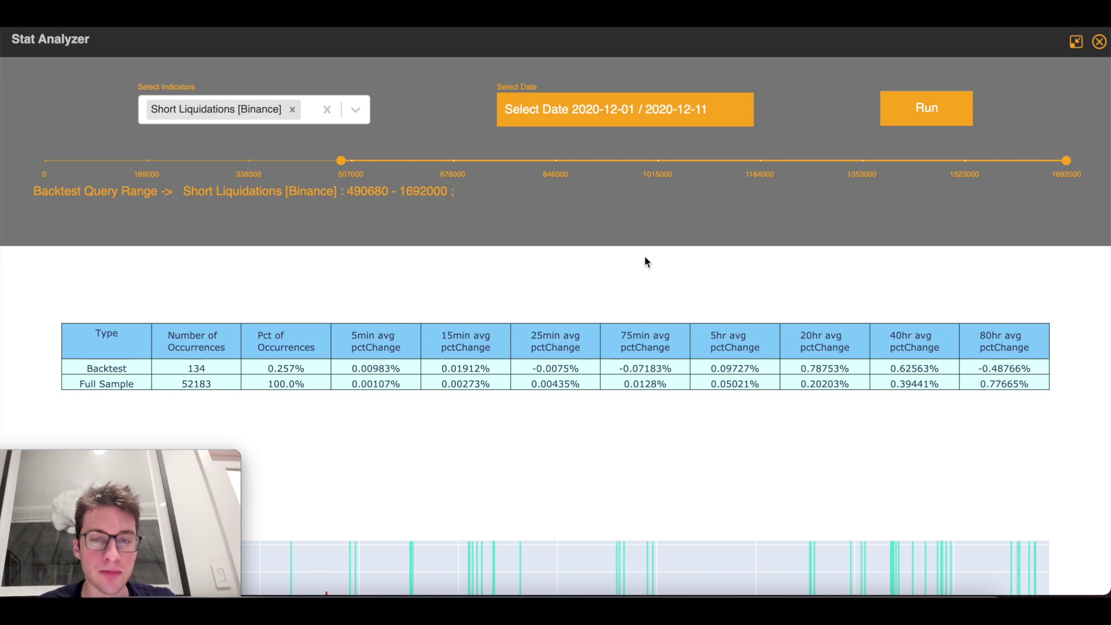
{"action": "scroll", "coordinate": [646, 262], "scroll_direction": "down", "scroll_amount": 3}
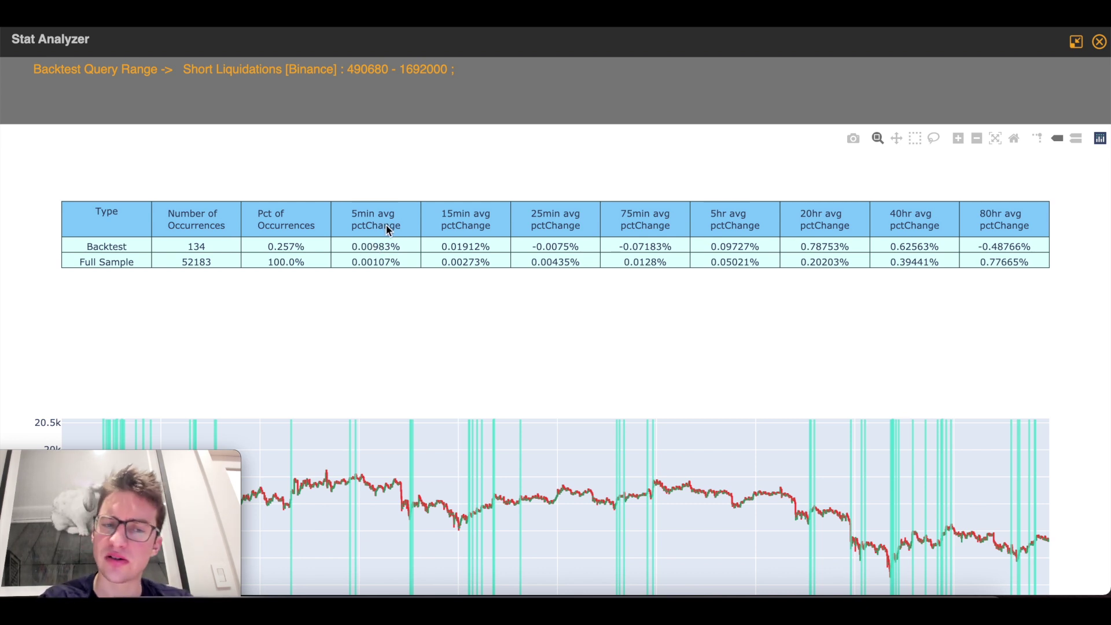
{"action": "scroll", "coordinate": [474, 244], "scroll_direction": "up", "scroll_amount": 2}
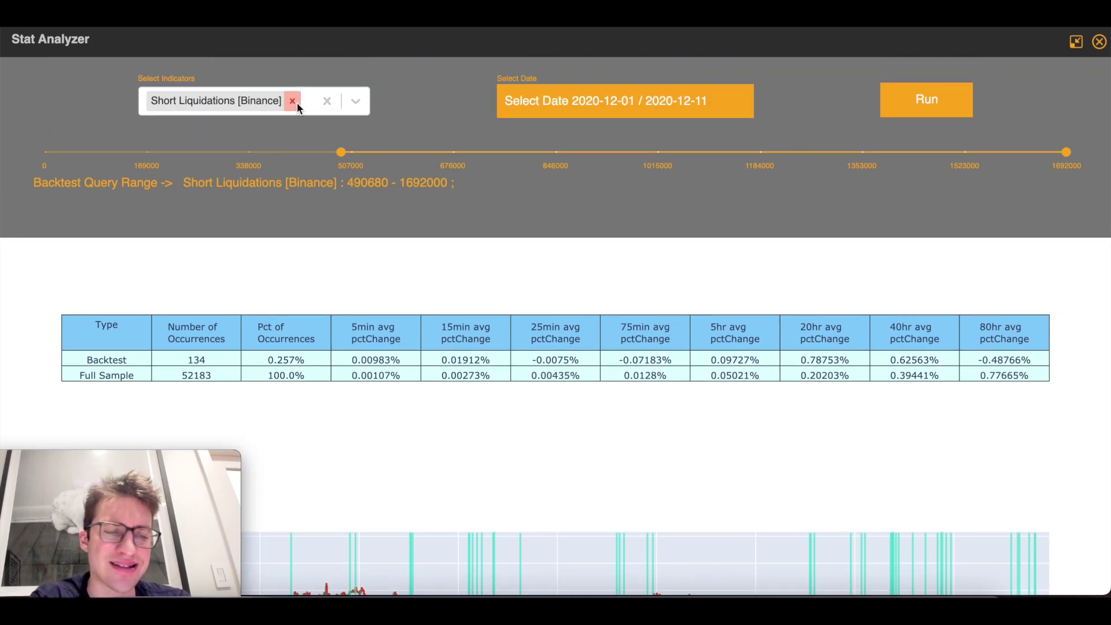
Raise the lower bound to 998280 and rerun, narrowing results to 45 occurrences.
{"action": "left_click", "coordinate": [653, 154]}
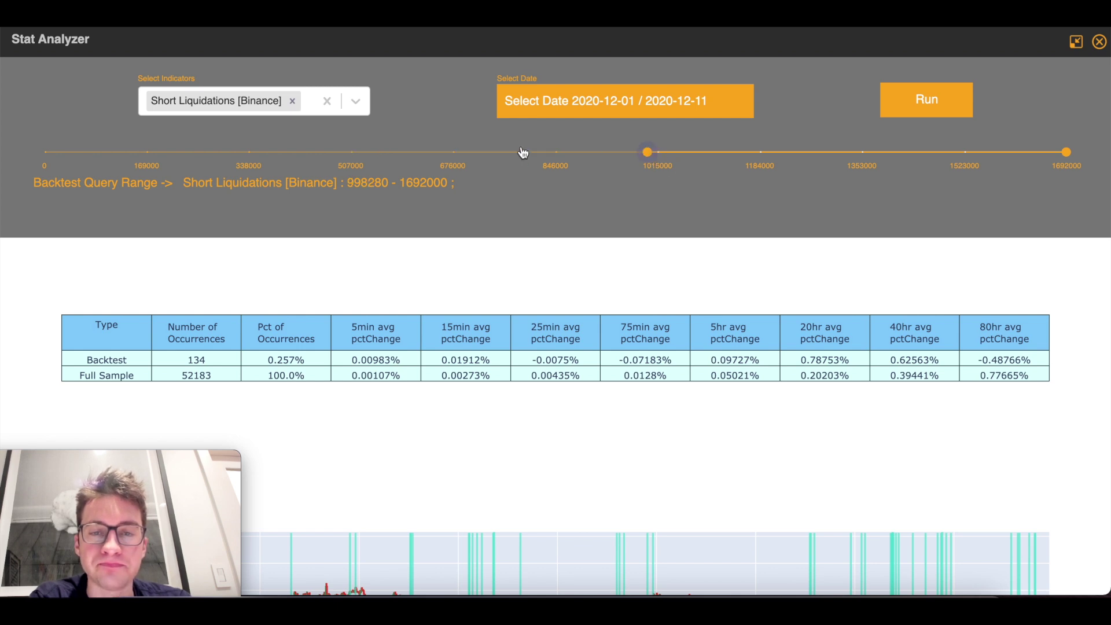
{"action": "left_click", "coordinate": [906, 106]}
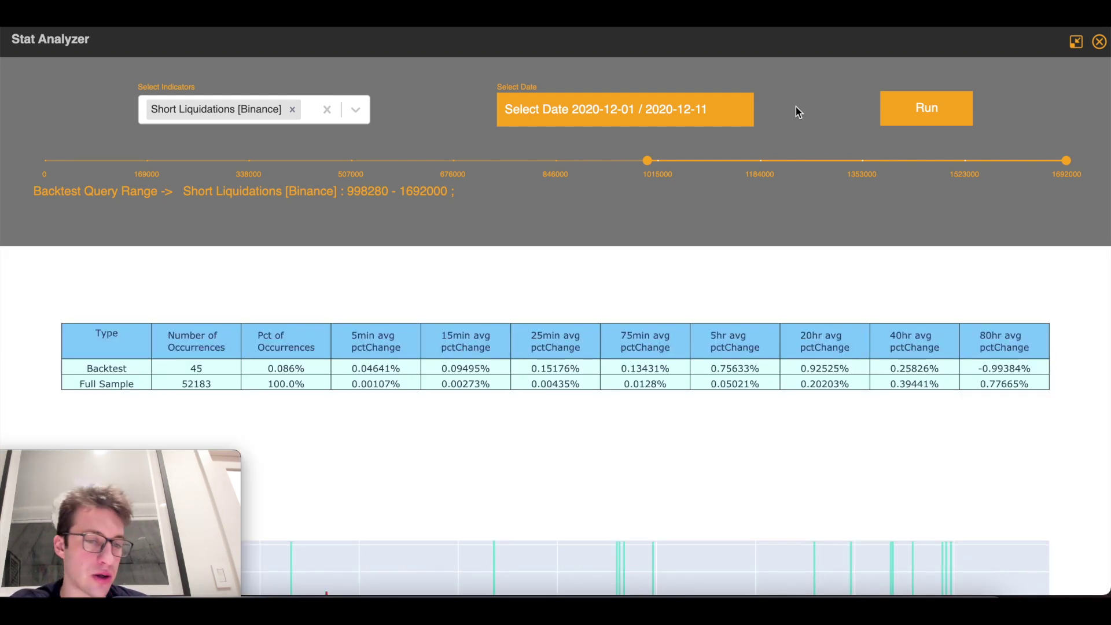
{"action": "scroll", "coordinate": [628, 261], "scroll_direction": "down", "scroll_amount": 3}
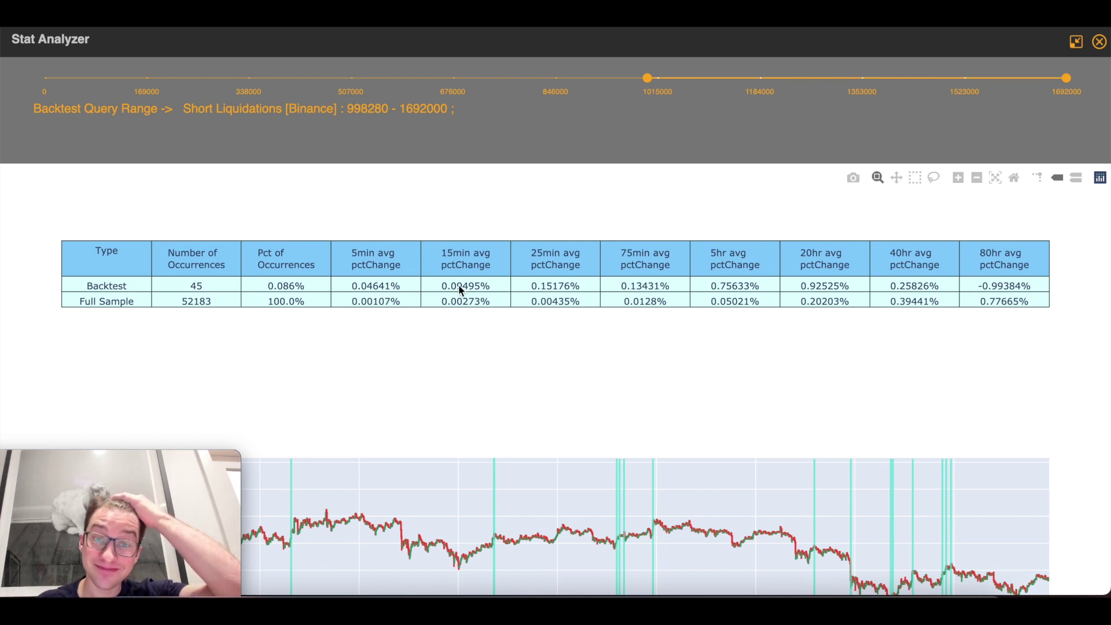
{"action": "scroll", "coordinate": [721, 261], "scroll_direction": "up", "scroll_amount": 2}
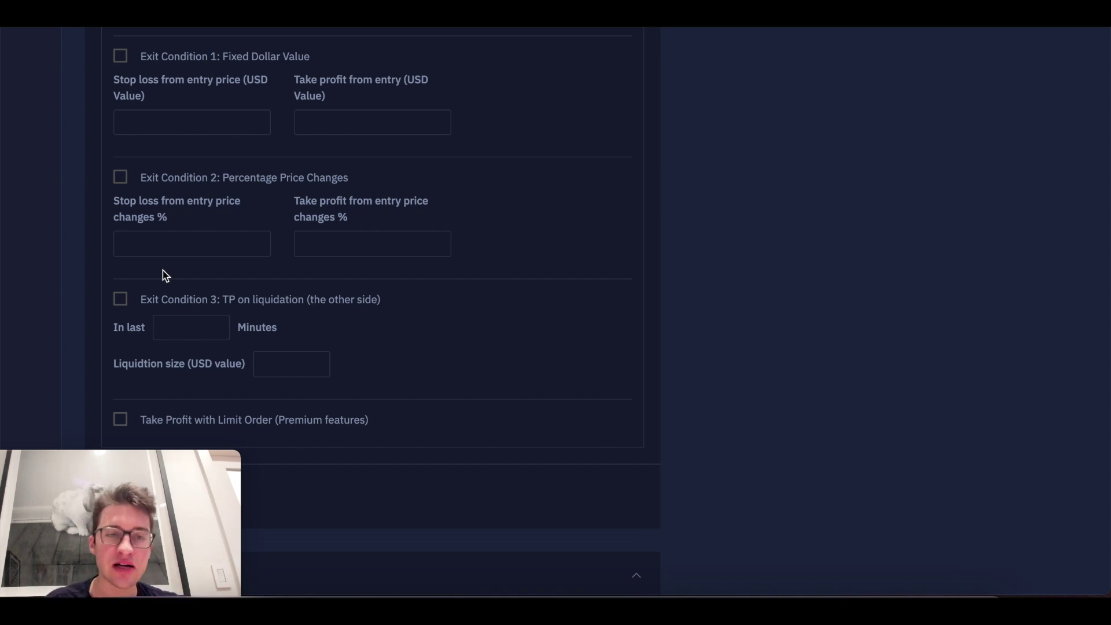
Enter 2.5 for both the percentage stop loss and percentage take profit.
{"action": "scroll", "coordinate": [616, 326], "scroll_direction": "up", "scroll_amount": 2}
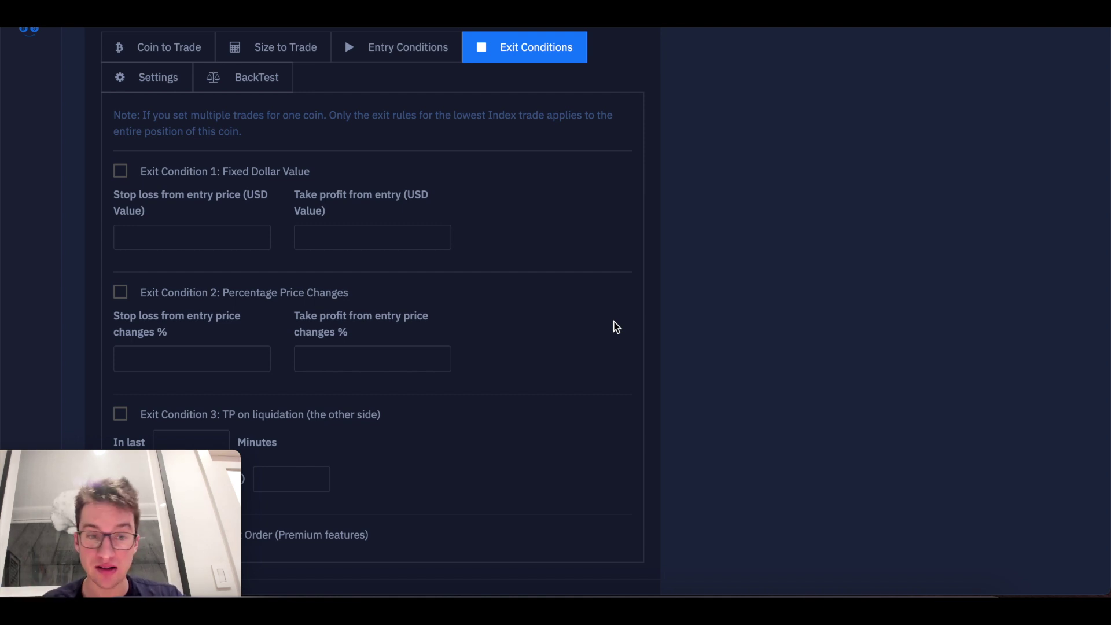
{"action": "scroll", "coordinate": [251, 299], "scroll_direction": "down", "scroll_amount": 2}
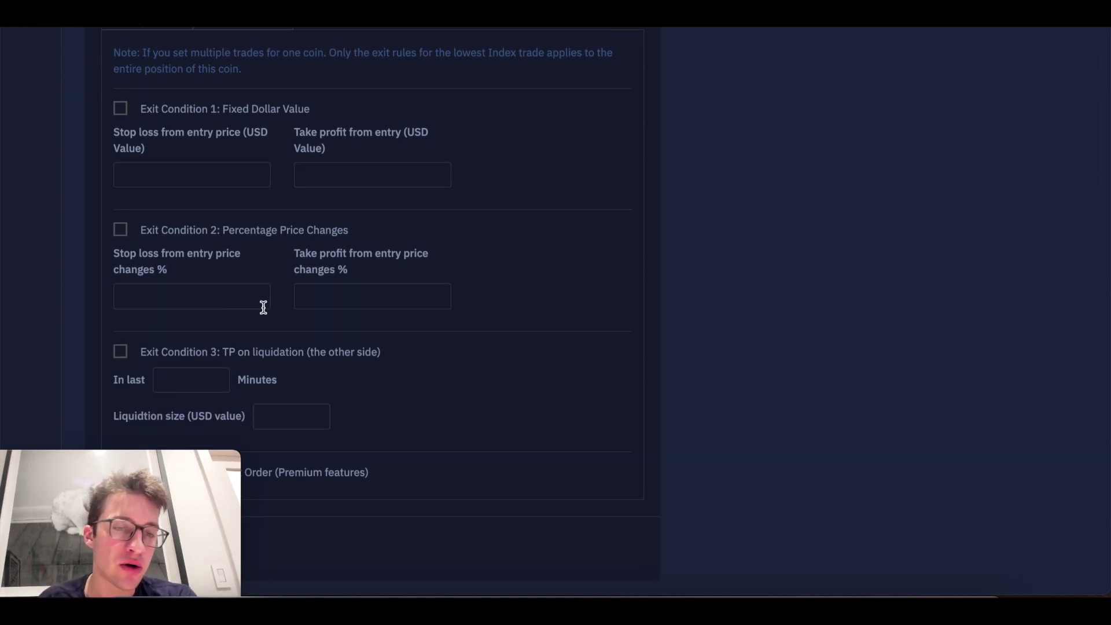
{"action": "left_click", "coordinate": [215, 299]}
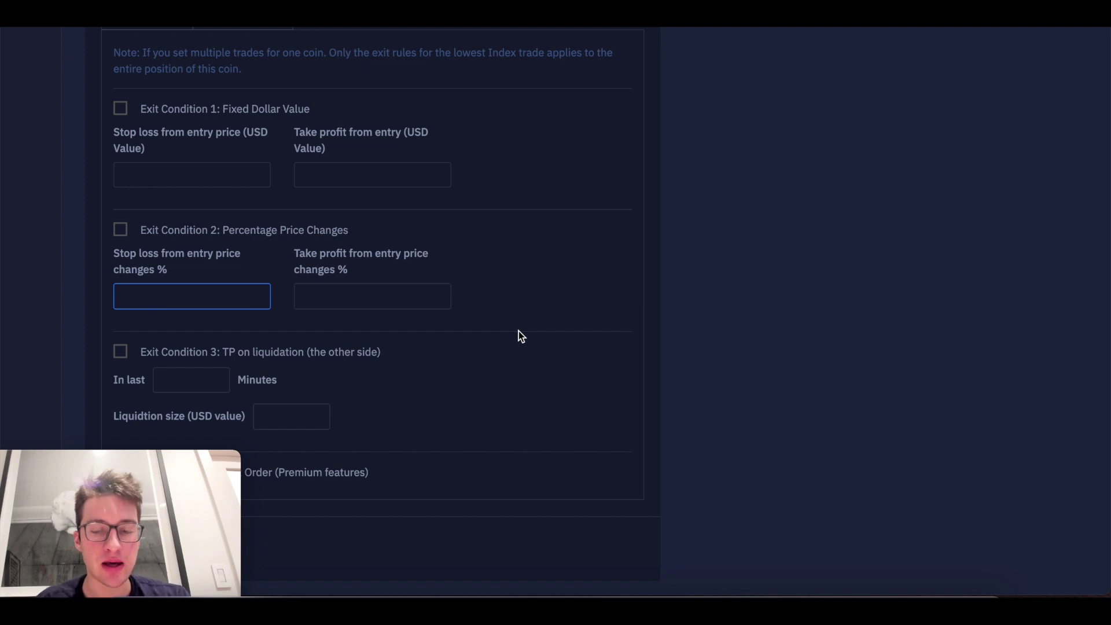
{"action": "type", "text": "2.5"}
{"action": "key", "text": "Tab"}
{"action": "type", "text": "2.5"}
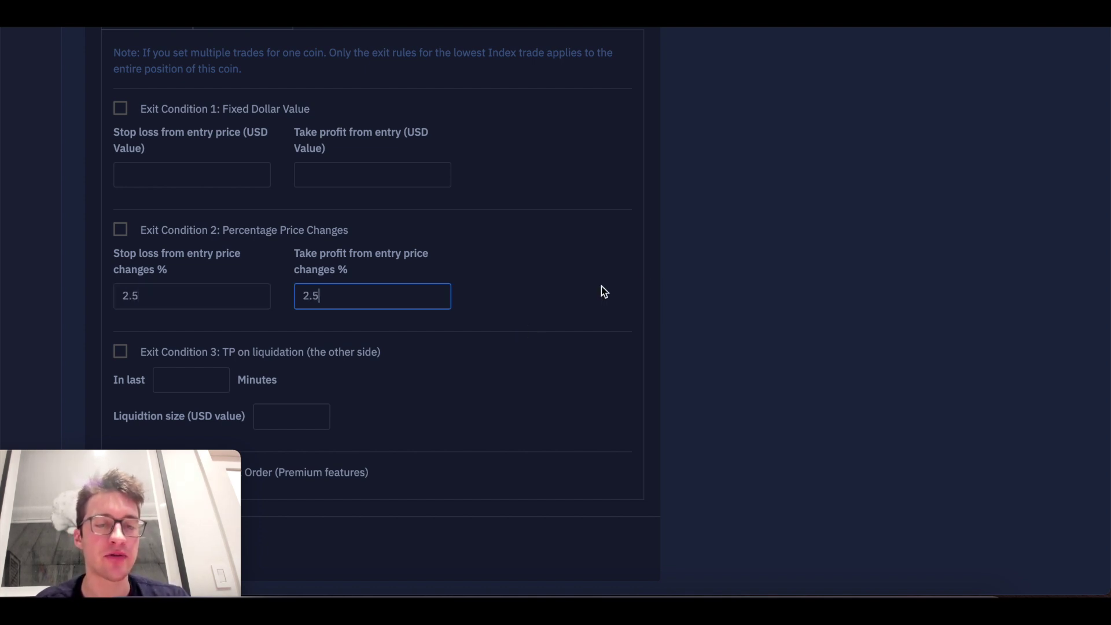
{"action": "left_click", "coordinate": [665, 251]}
{"action": "scroll", "coordinate": [666, 251], "scroll_direction": "down", "scroll_amount": 3}
{"action": "scroll", "coordinate": [666, 252], "scroll_direction": "up", "scroll_amount": 5}
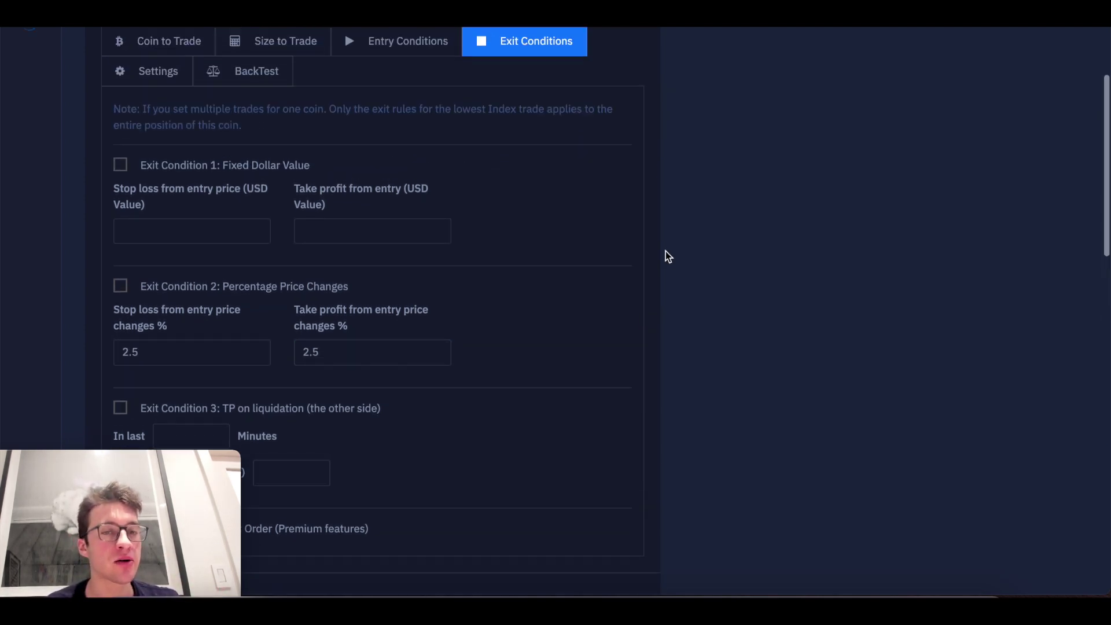
{"action": "scroll", "coordinate": [666, 251], "scroll_direction": "down", "scroll_amount": 4}
{"action": "scroll", "coordinate": [249, 310], "scroll_direction": "up", "scroll_amount": 4}
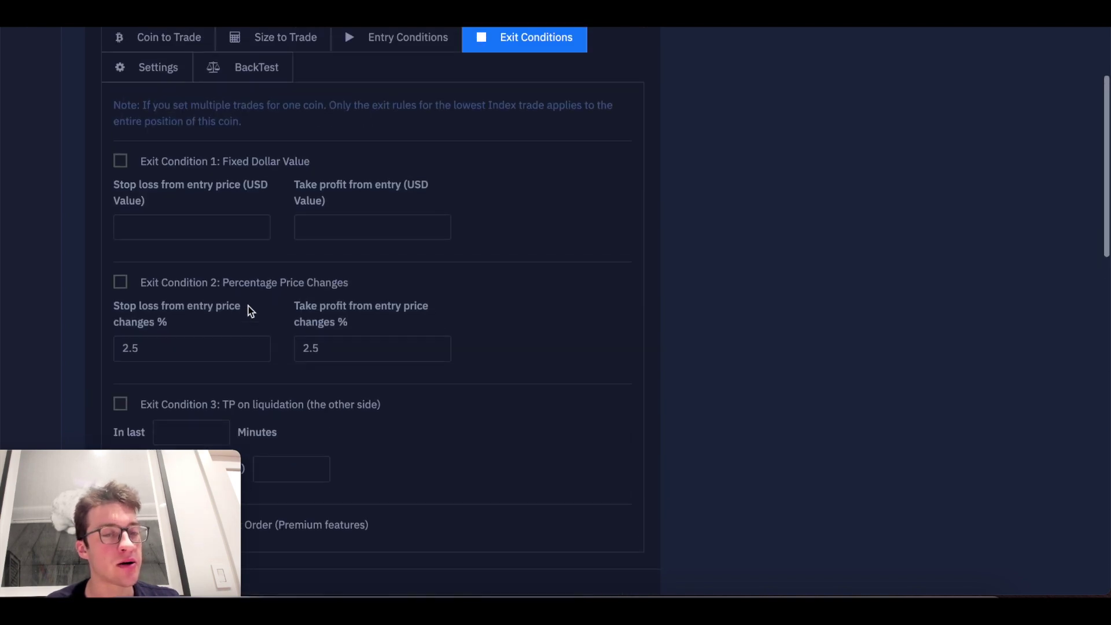
{"action": "scroll", "coordinate": [248, 310], "scroll_direction": "up", "scroll_amount": 2}
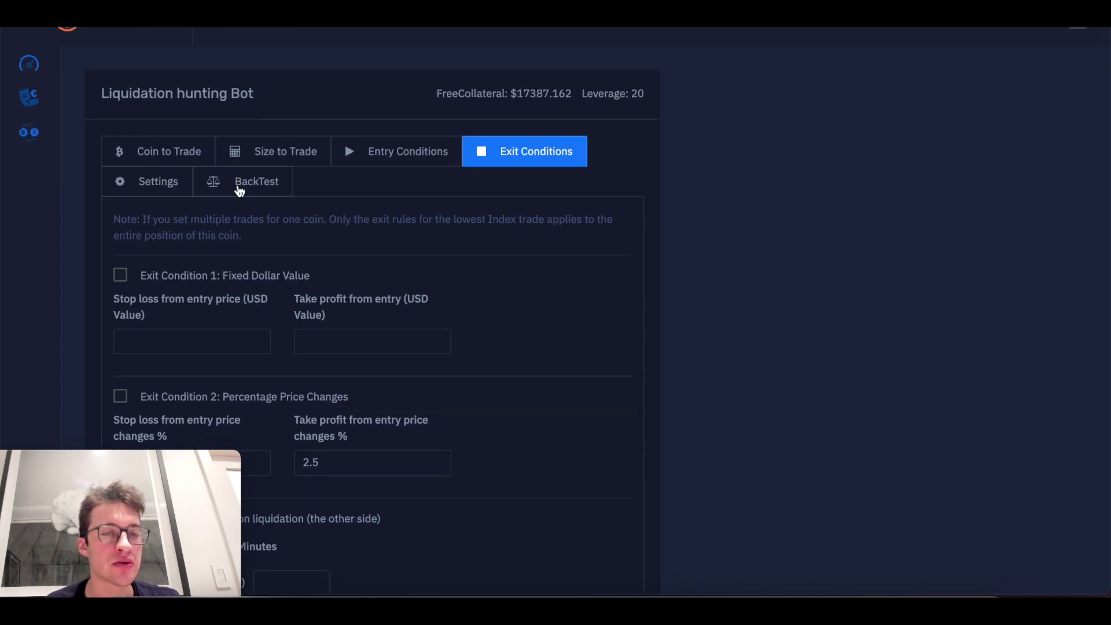
{"action": "left_click", "coordinate": [240, 191]}
{"action": "scroll", "coordinate": [509, 290], "scroll_direction": "down", "scroll_amount": 3}
Confirm the save, reopen the BTC-PERP trade, and backtest it over the last 7 days.
{"action": "left_click", "coordinate": [134, 261]}
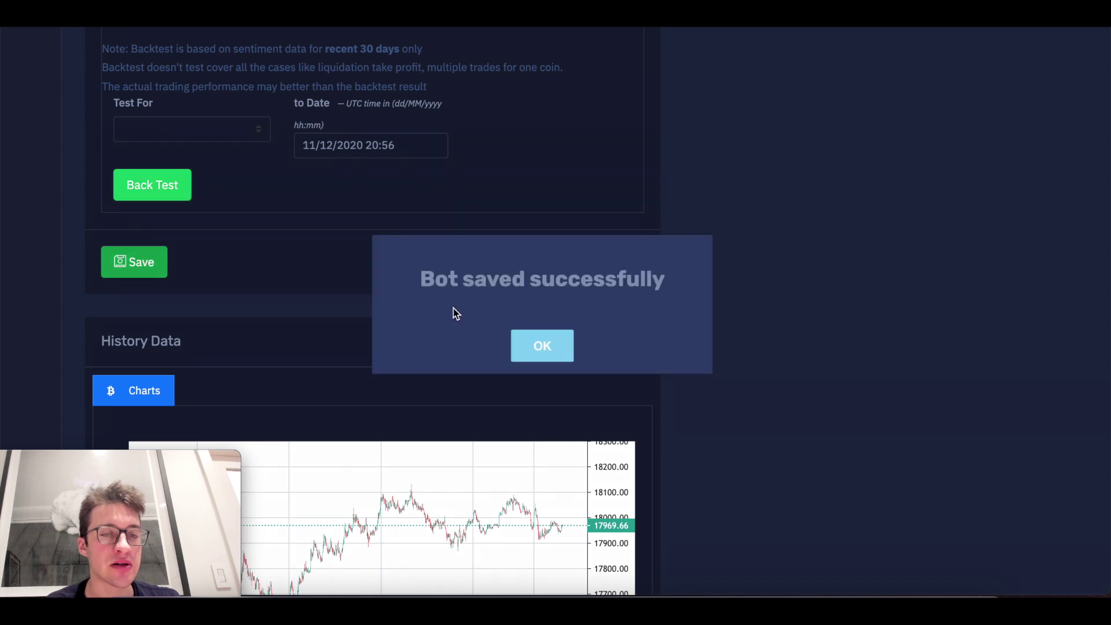
{"action": "left_click", "coordinate": [540, 347]}
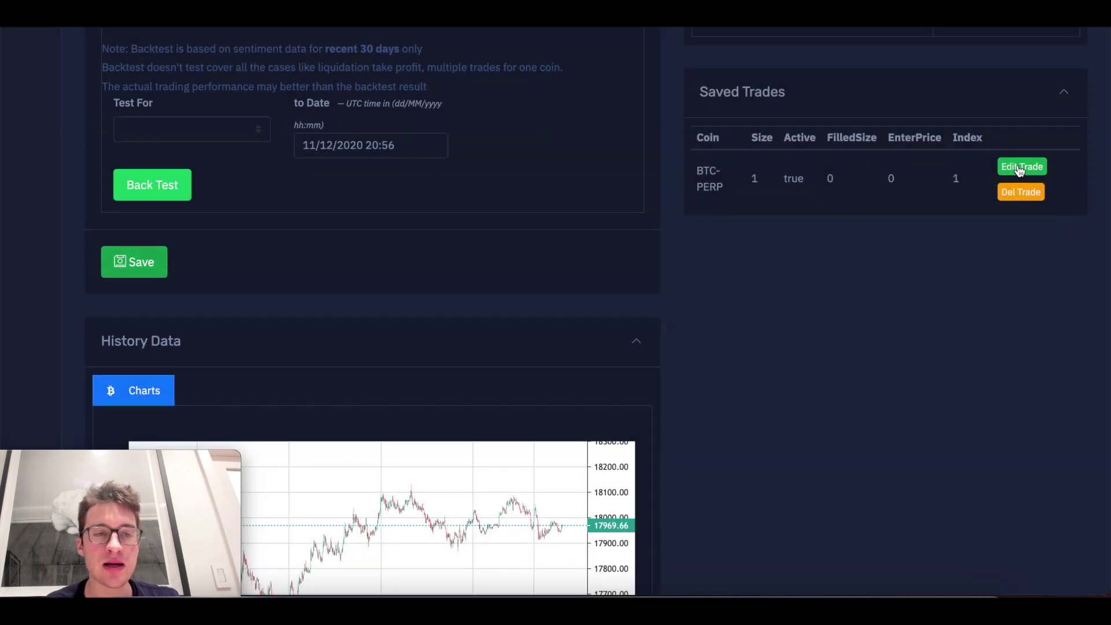
{"action": "scroll", "coordinate": [1020, 170], "scroll_direction": "up", "scroll_amount": 3}
{"action": "left_click", "coordinate": [212, 336]}
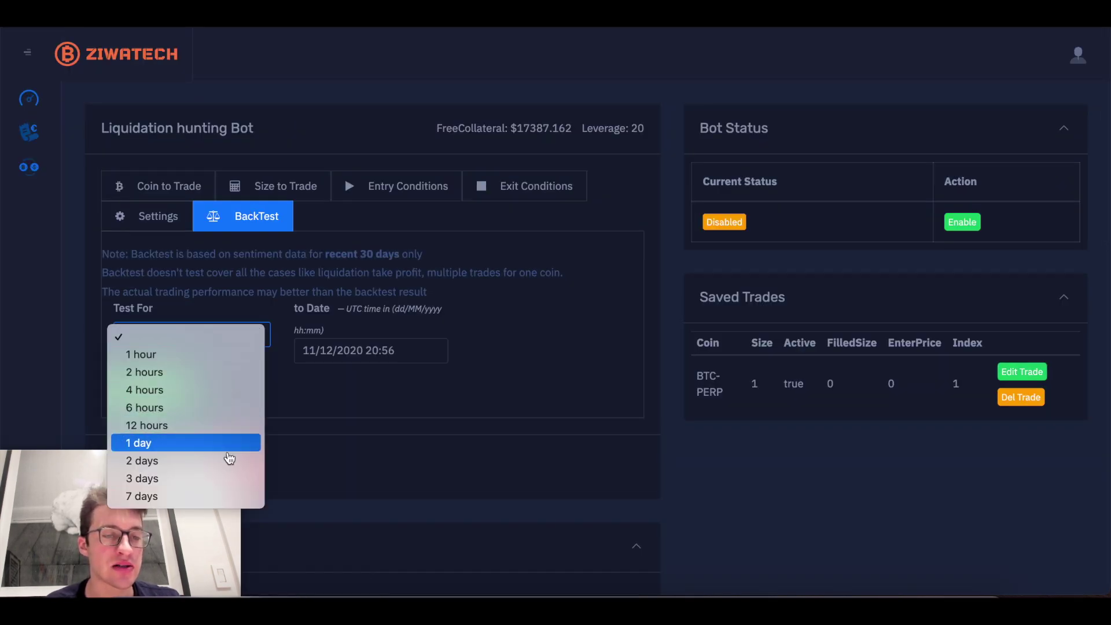
{"action": "left_click", "coordinate": [191, 496]}
{"action": "scroll", "coordinate": [573, 409], "scroll_direction": "down", "scroll_amount": 2}
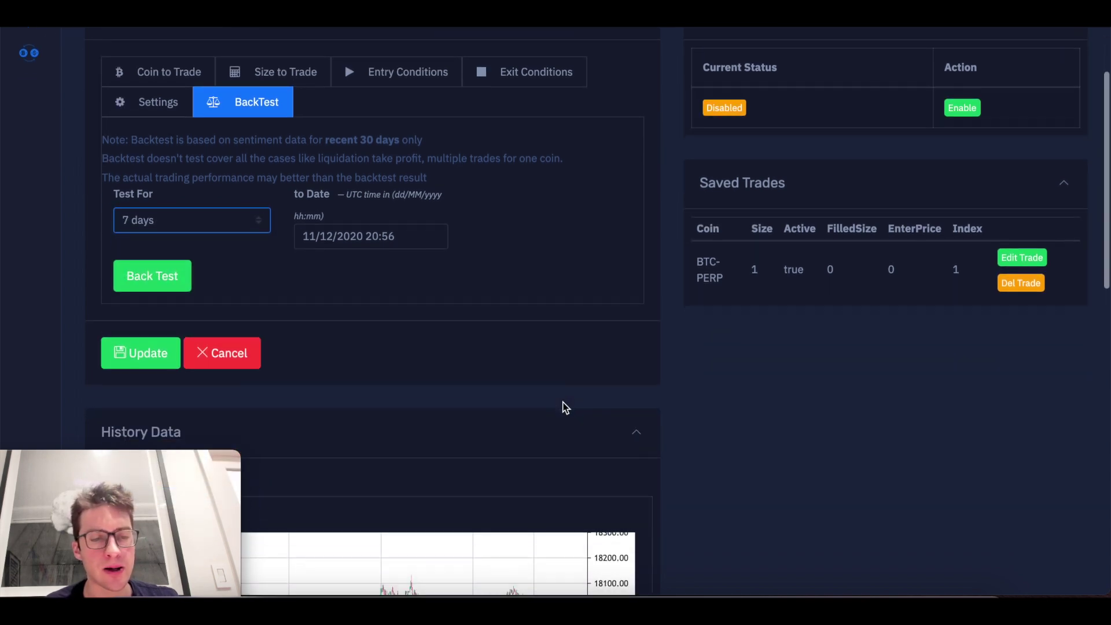
{"action": "left_click", "coordinate": [181, 278]}
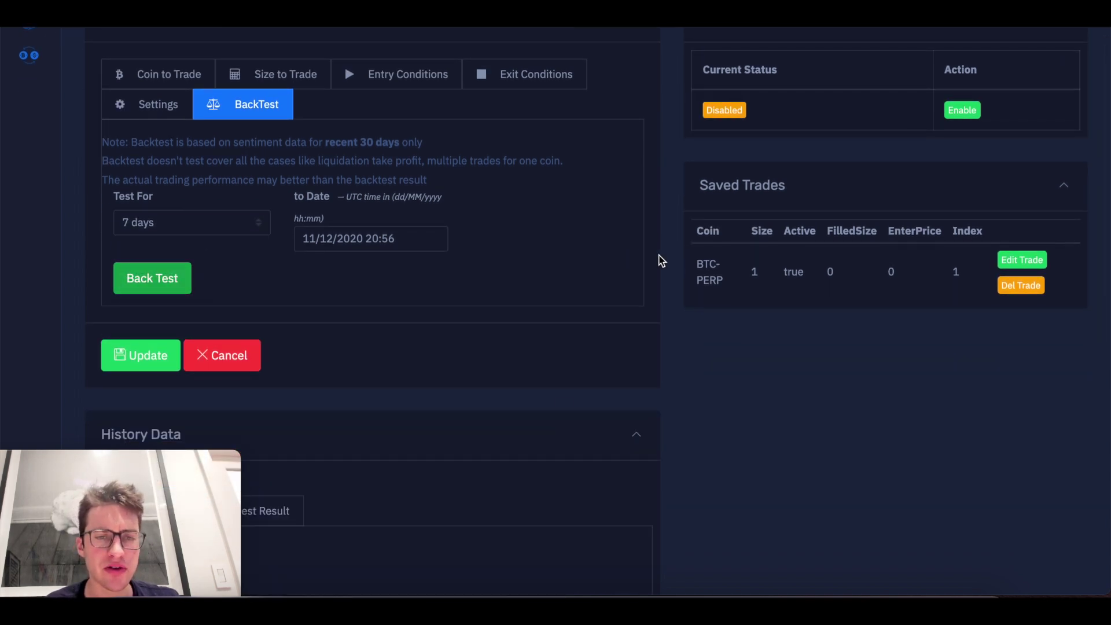
{"action": "scroll", "coordinate": [673, 261], "scroll_direction": "down", "scroll_amount": 2}
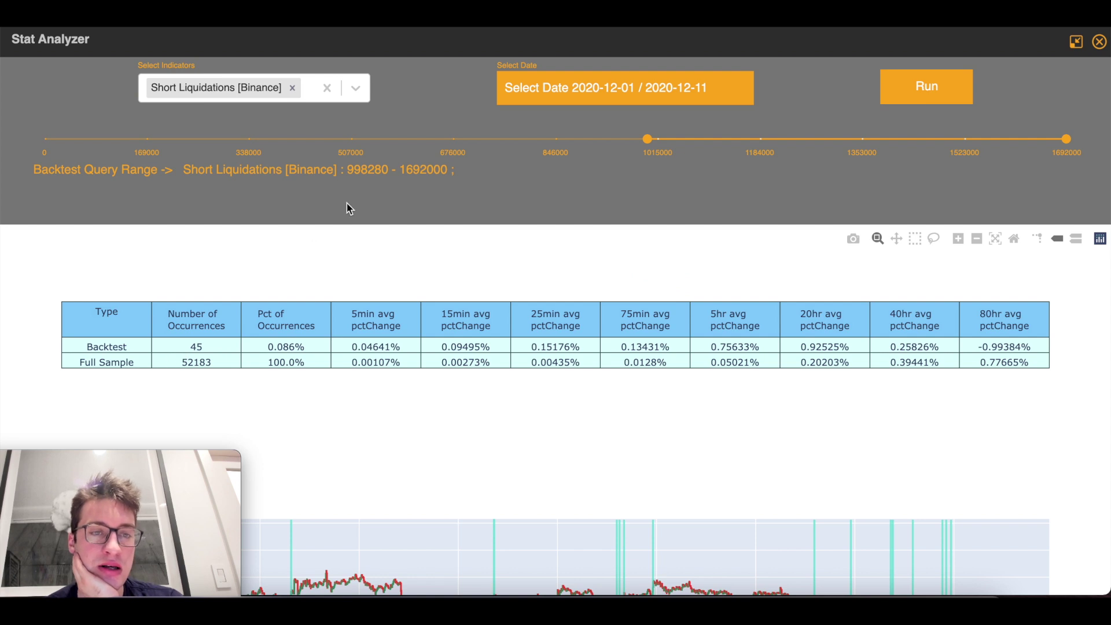
Scroll up the Stat Analyzer before returning to the bot's backtest settings.
{"action": "scroll", "coordinate": [347, 204], "scroll_direction": "up", "scroll_amount": 1}
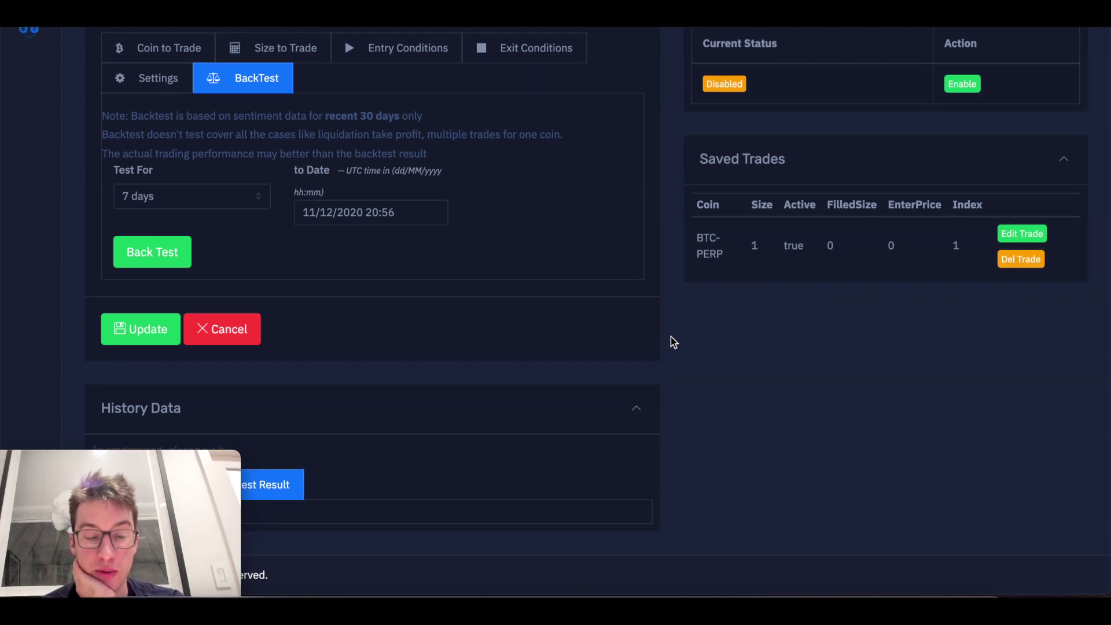
Review the backtest log: a long entry at 18780.75 on 2020-12-04, still open, zero profit.
{"action": "scroll", "coordinate": [672, 337], "scroll_direction": "down", "scroll_amount": 6}
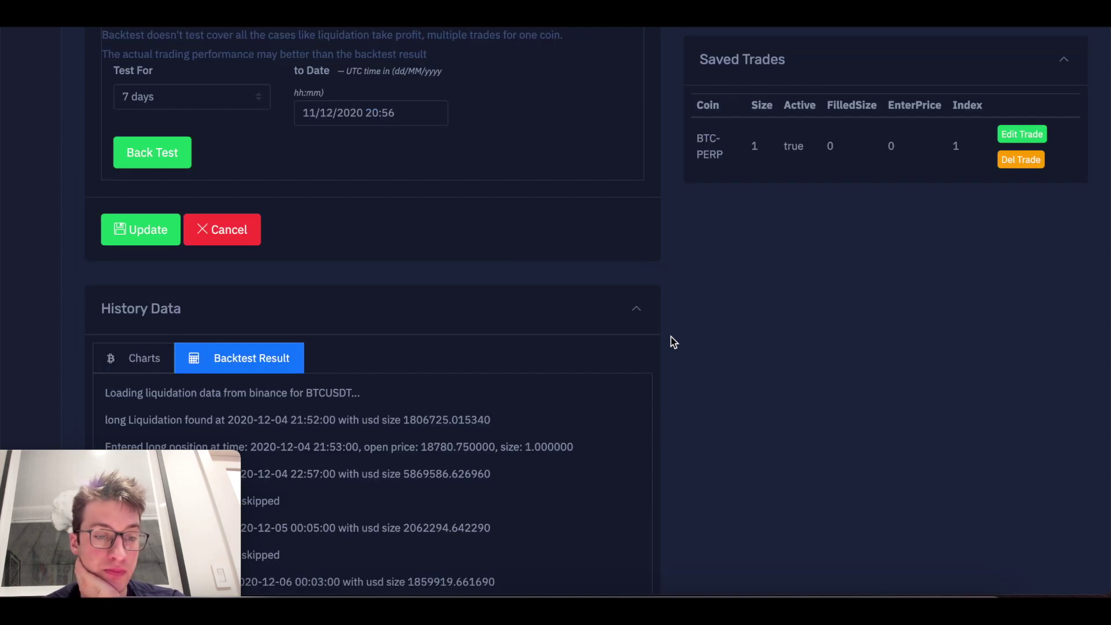
{"action": "scroll", "coordinate": [672, 339], "scroll_direction": "down", "scroll_amount": 15}
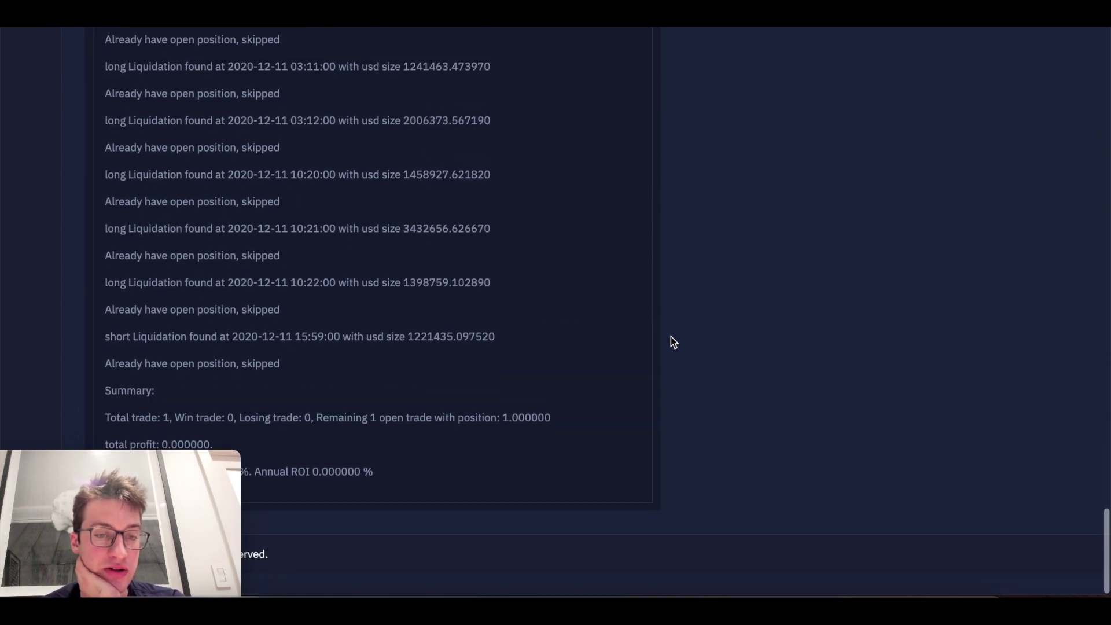
{"action": "scroll", "coordinate": [674, 343], "scroll_direction": "up", "scroll_amount": 1}
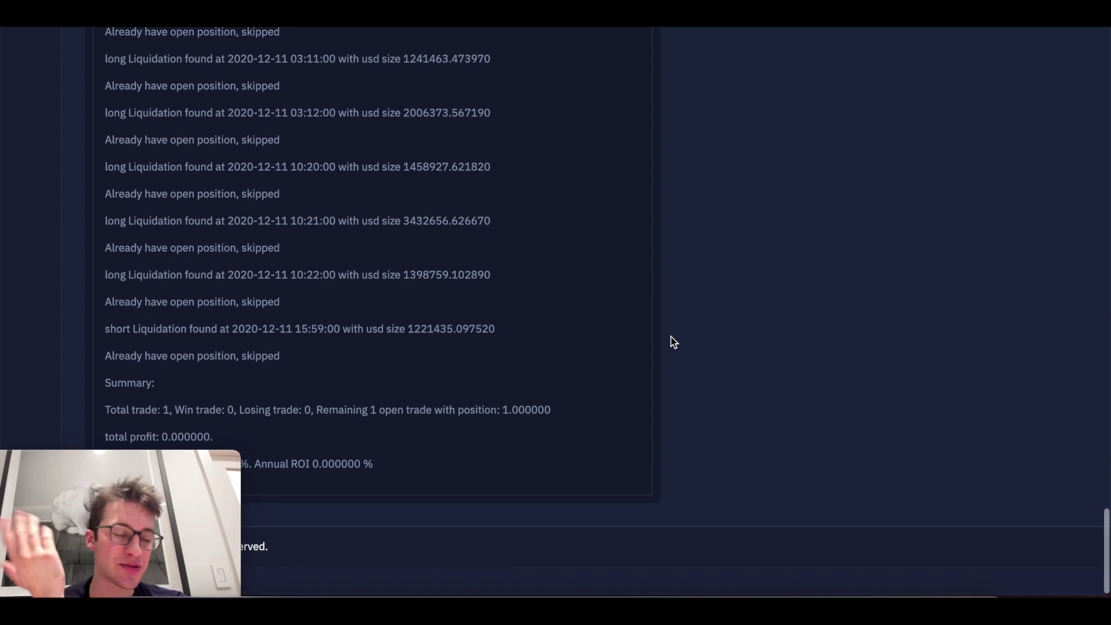
{"action": "scroll", "coordinate": [674, 342], "scroll_direction": "up", "scroll_amount": 1}
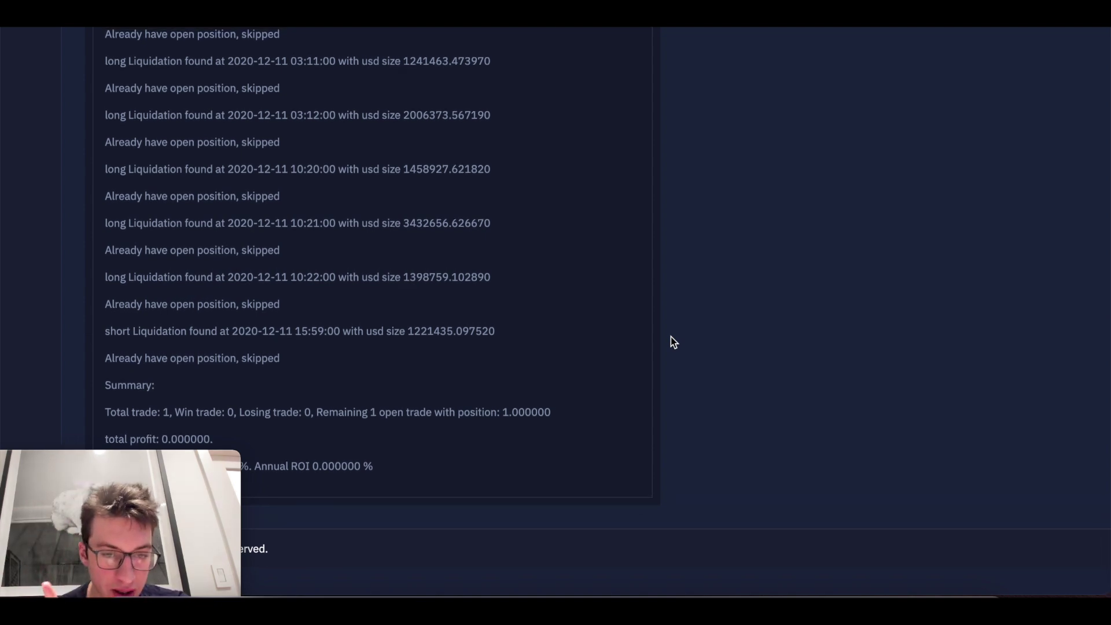
{"action": "scroll", "coordinate": [439, 343], "scroll_direction": "up", "scroll_amount": 1}
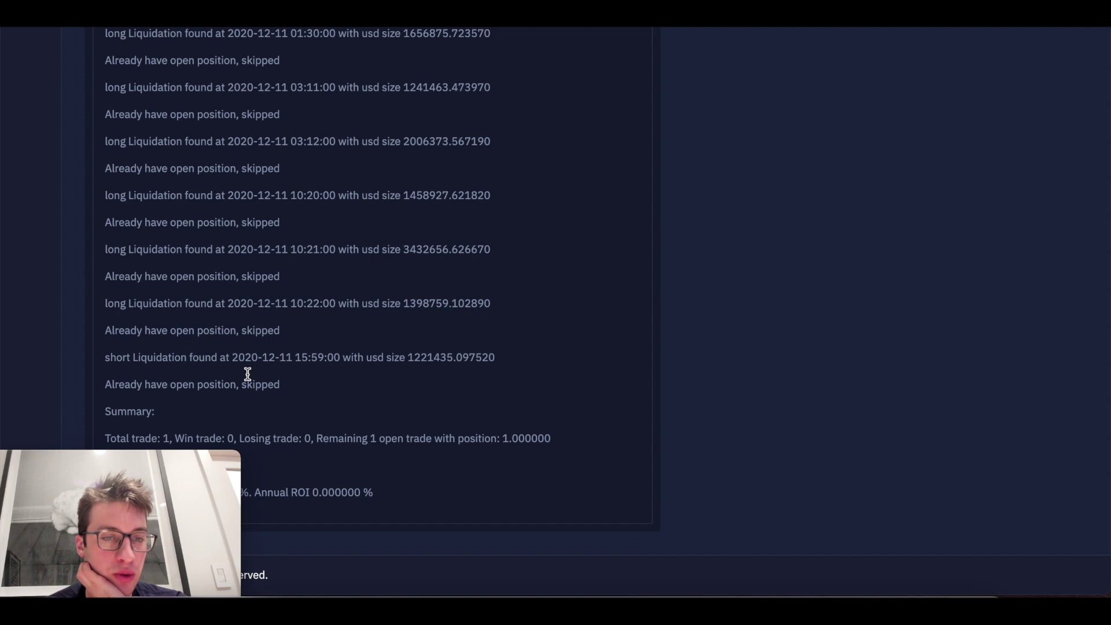
{"action": "scroll", "coordinate": [208, 307], "scroll_direction": "up", "scroll_amount": 8}
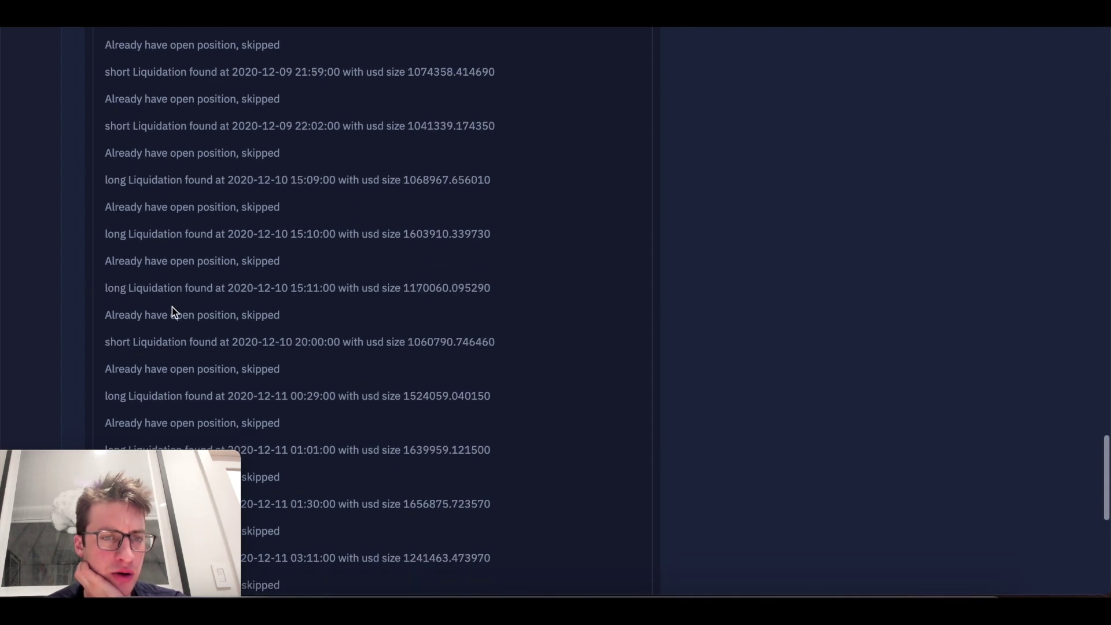
{"action": "scroll", "coordinate": [172, 307], "scroll_direction": "up", "scroll_amount": 10}
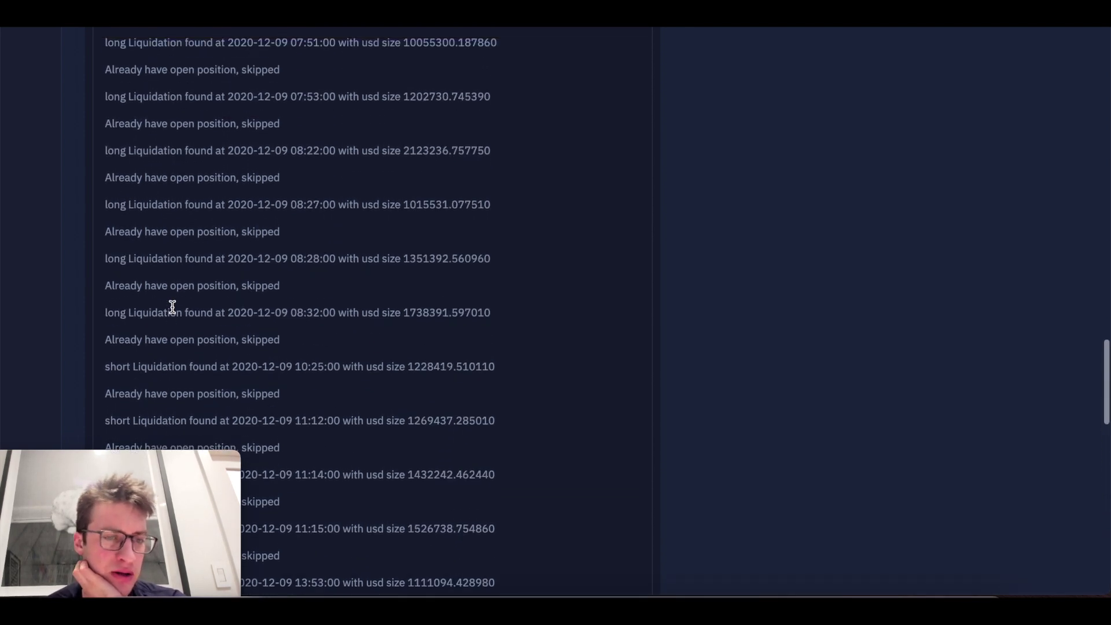
{"action": "scroll", "coordinate": [172, 307], "scroll_direction": "up", "scroll_amount": 7}
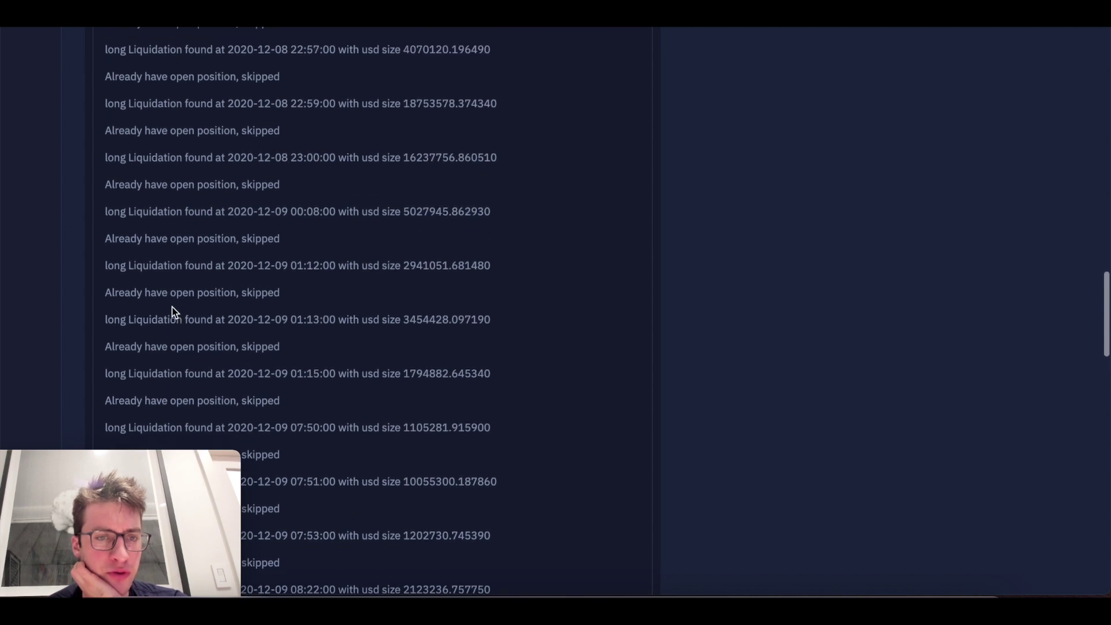
{"action": "scroll", "coordinate": [172, 306], "scroll_direction": "up", "scroll_amount": 8}
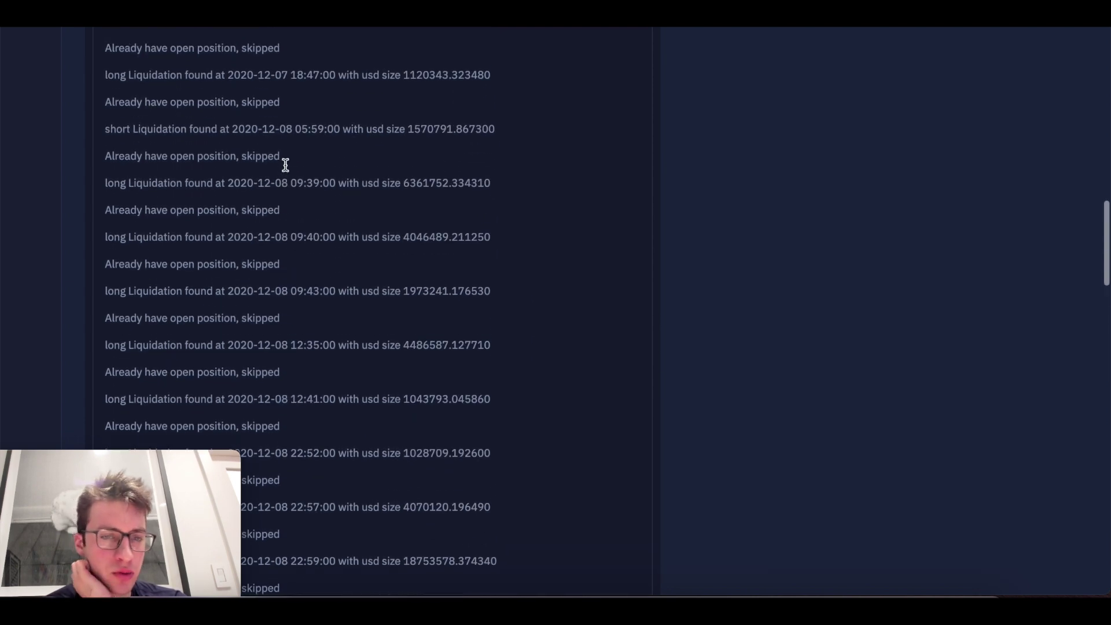
{"action": "scroll", "coordinate": [285, 165], "scroll_direction": "up", "scroll_amount": 9}
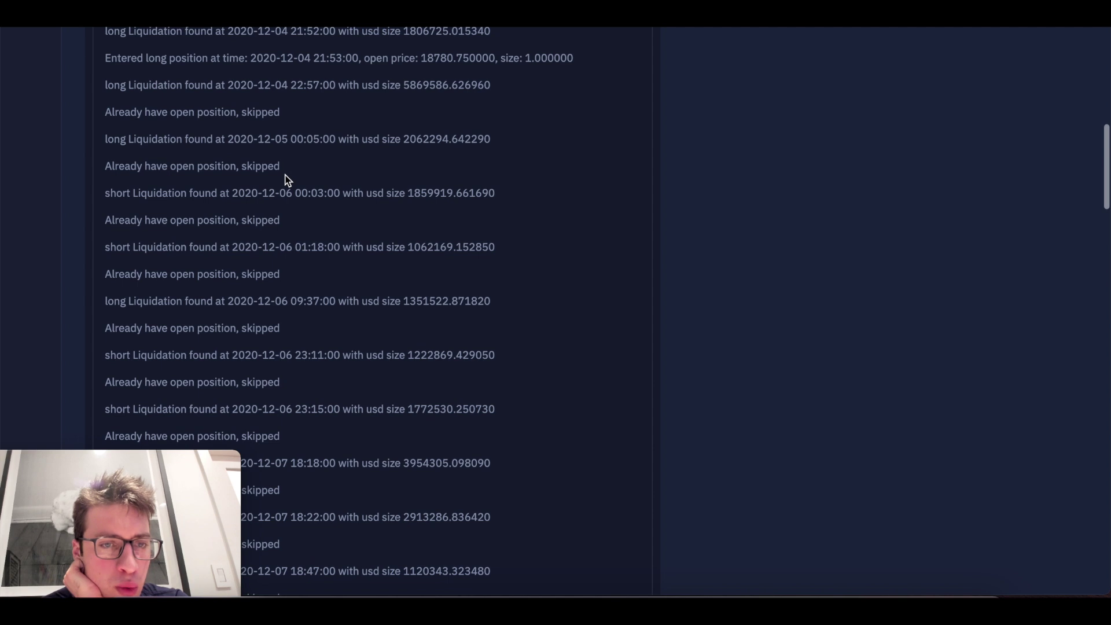
{"action": "scroll", "coordinate": [286, 177], "scroll_direction": "up", "scroll_amount": 3}
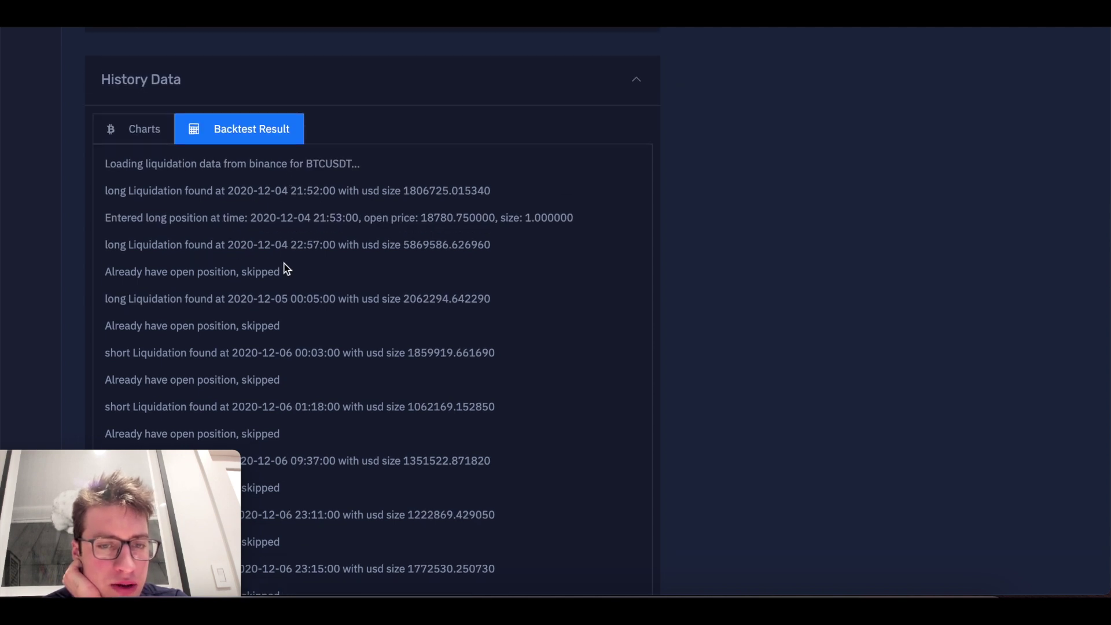
{"action": "scroll", "coordinate": [310, 267], "scroll_direction": "down", "scroll_amount": 1}
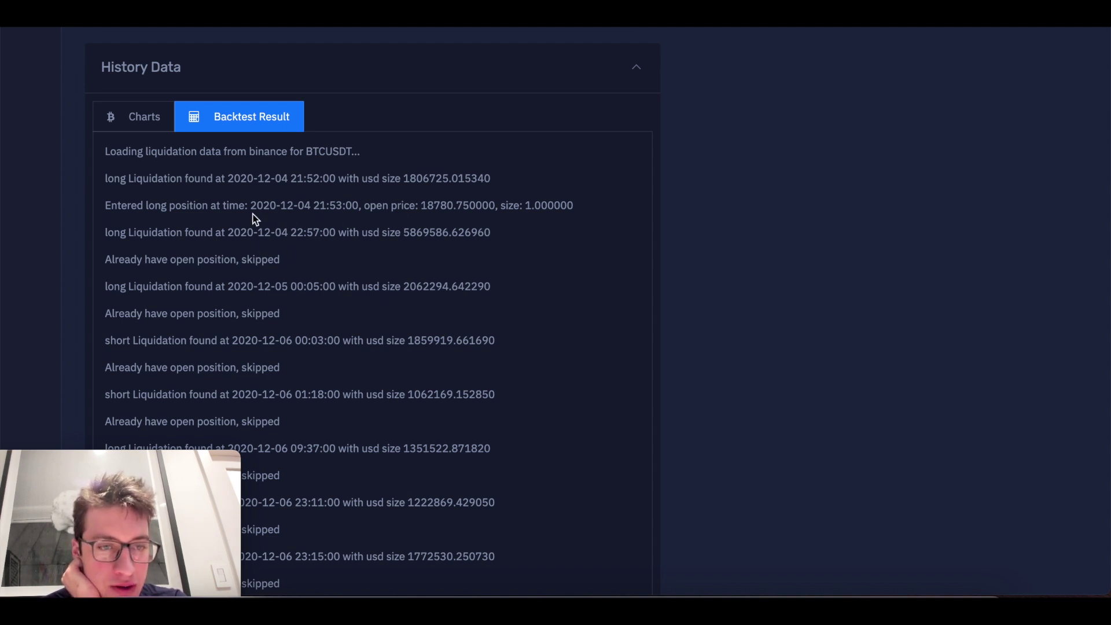
{"action": "scroll", "coordinate": [554, 169], "scroll_direction": "up", "scroll_amount": 3}
{"action": "scroll", "coordinate": [554, 173], "scroll_direction": "up", "scroll_amount": 1}
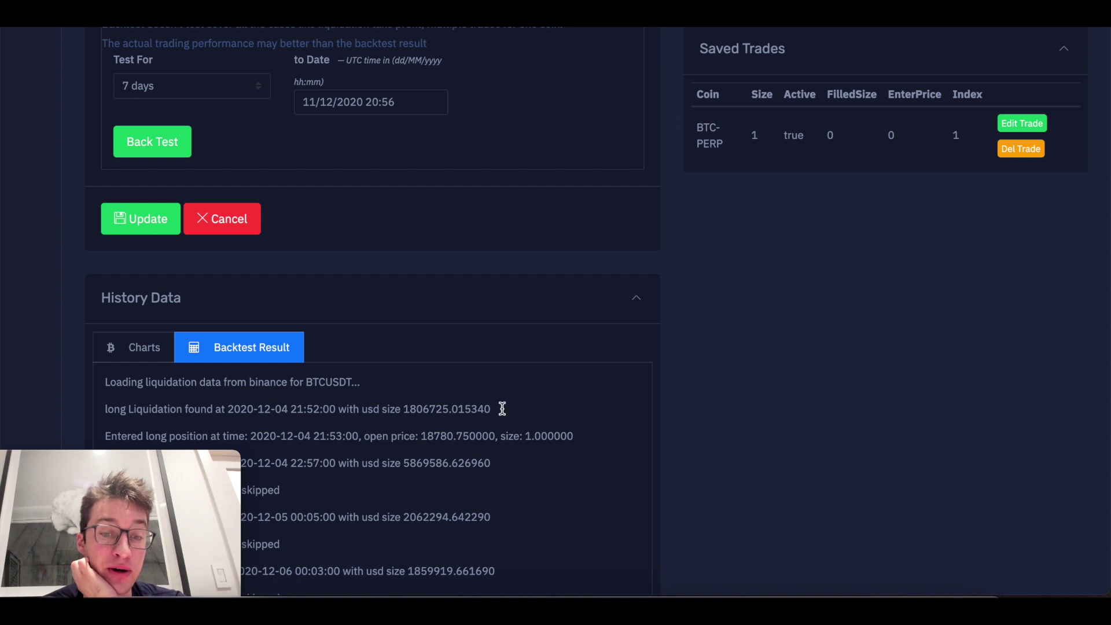
{"action": "scroll", "coordinate": [607, 341], "scroll_direction": "up", "scroll_amount": 3}
{"action": "scroll", "coordinate": [625, 313], "scroll_direction": "up", "scroll_amount": 2}
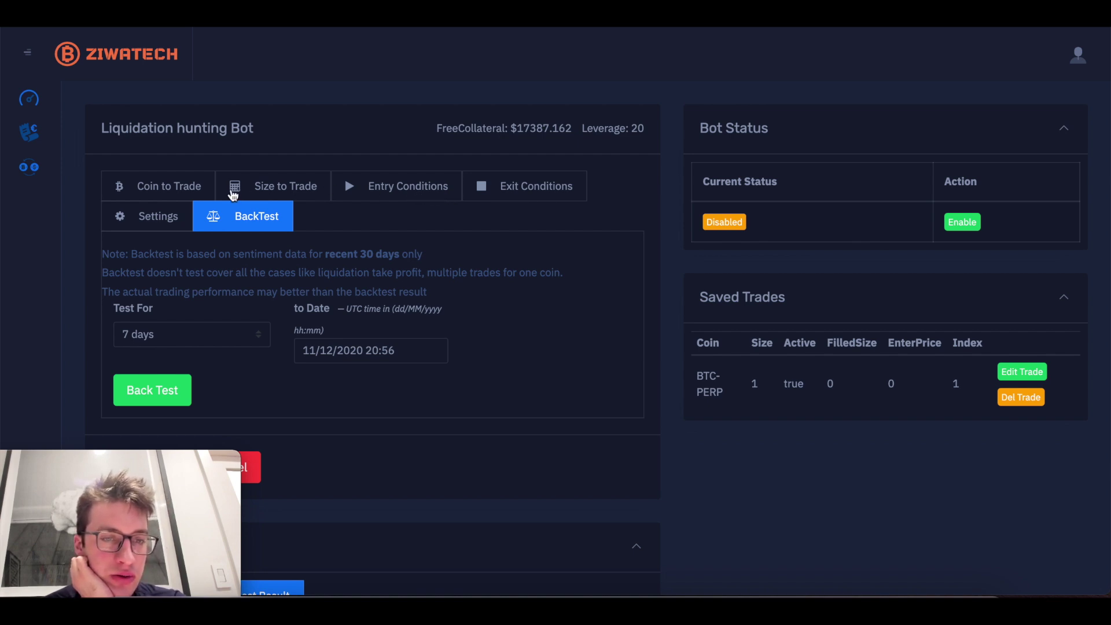
Show the bot's coin and exchange settings and look over the page.
{"action": "left_click", "coordinate": [192, 189]}
{"action": "scroll", "coordinate": [212, 193], "scroll_direction": "down", "scroll_amount": 3}
{"action": "scroll", "coordinate": [321, 157], "scroll_direction": "up", "scroll_amount": 1}
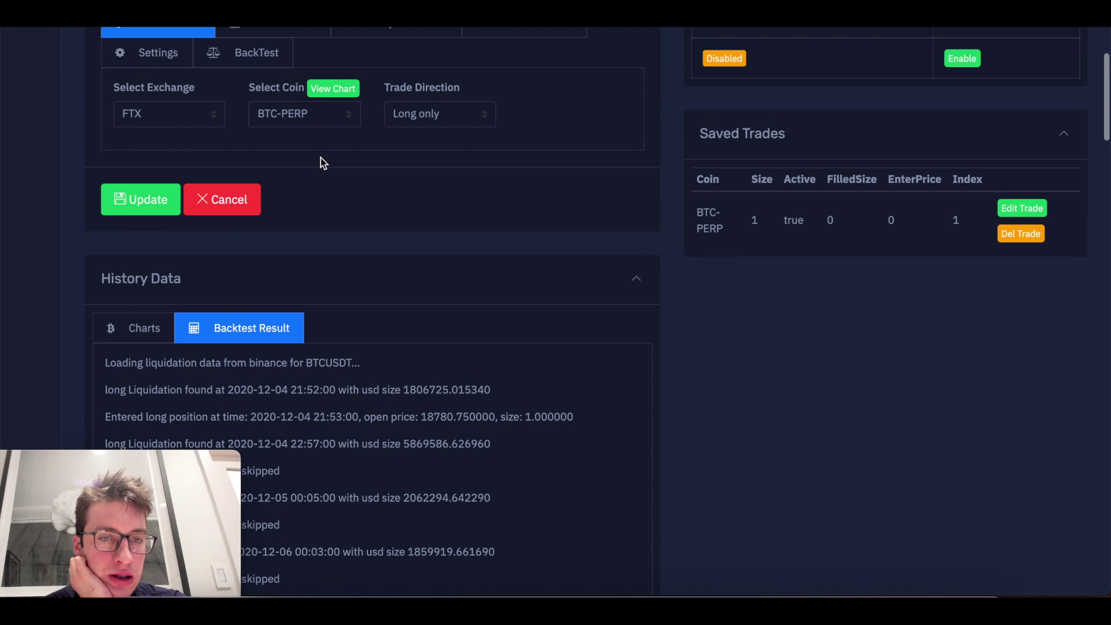
{"action": "left_click", "coordinate": [343, 100]}
{"action": "scroll", "coordinate": [653, 276], "scroll_direction": "down", "scroll_amount": 1}
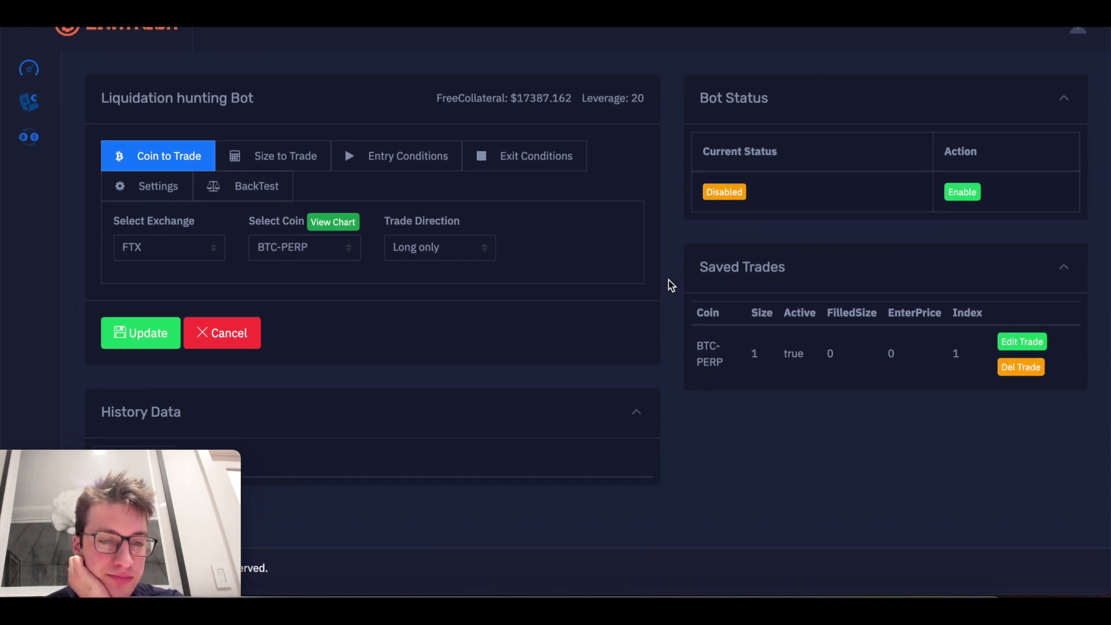
Collapse and re-expand the History Data panel.
{"action": "left_click", "coordinate": [647, 424]}
{"action": "left_click", "coordinate": [636, 424]}
{"action": "scroll", "coordinate": [249, 445], "scroll_direction": "down", "scroll_amount": 1}
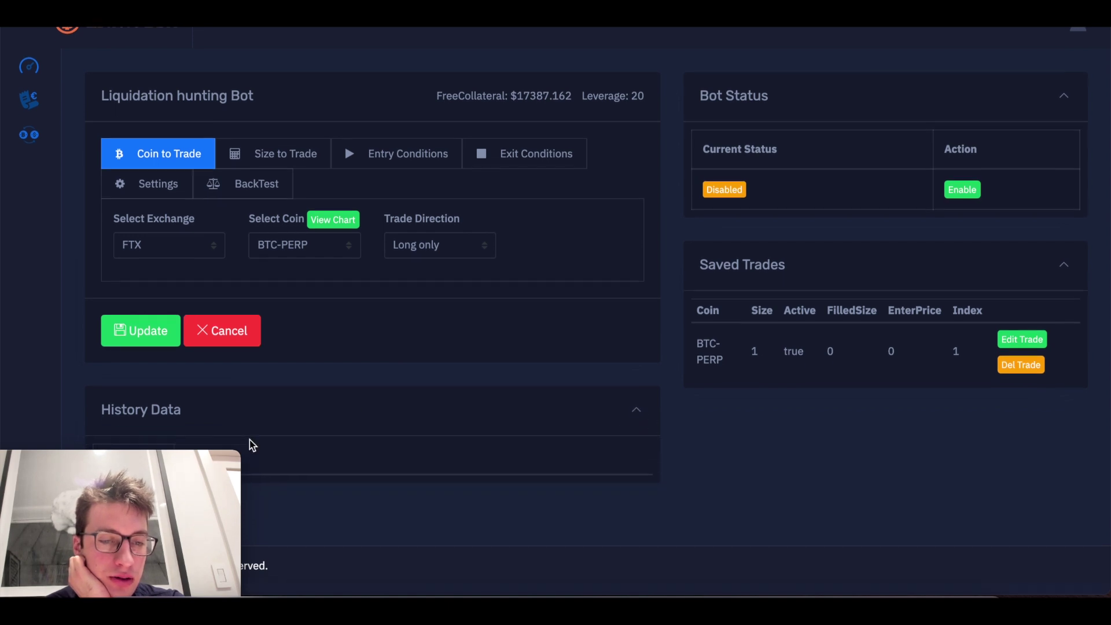
{"action": "scroll", "coordinate": [249, 445], "scroll_direction": "up", "scroll_amount": 1}
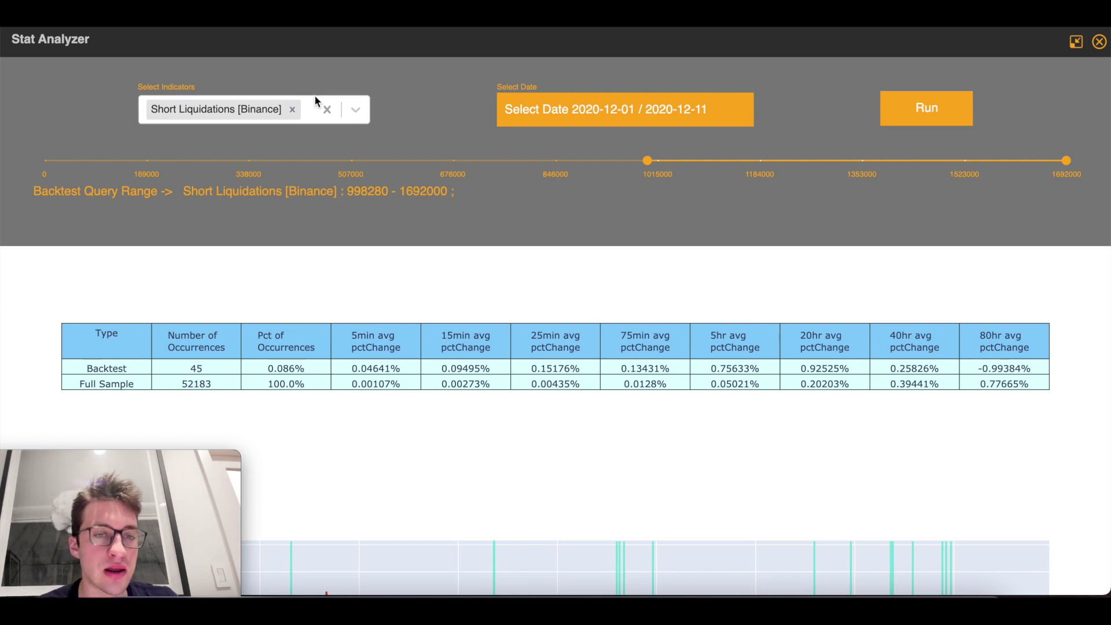
Replace the Short Liquidations indicator with Global Accounts Long% - Retail [Binance].
{"action": "left_click", "coordinate": [292, 110]}
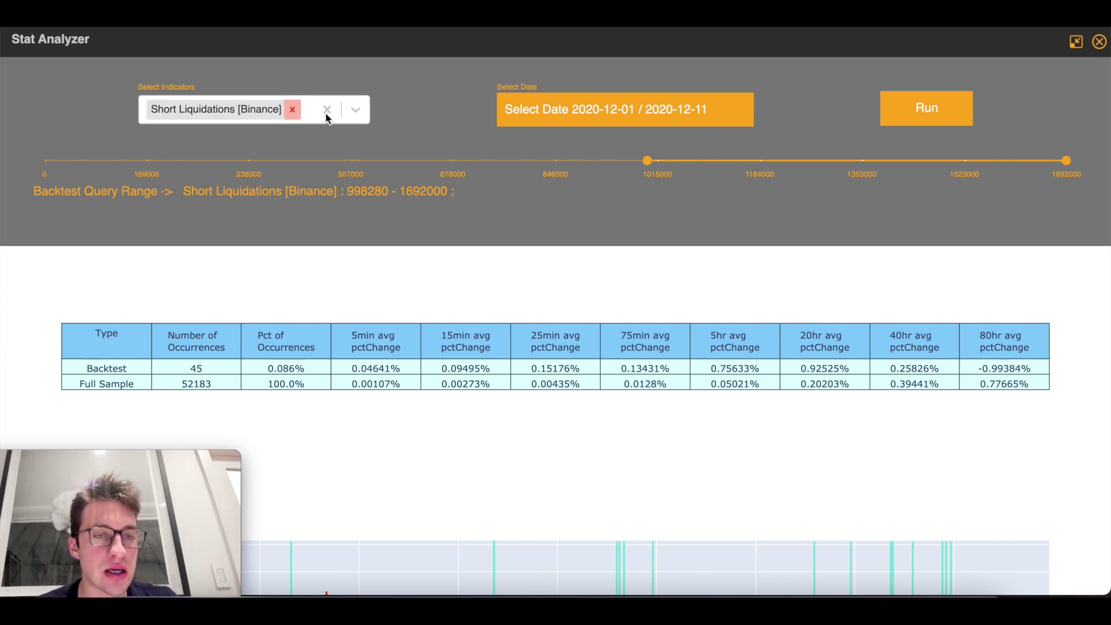
{"action": "left_click", "coordinate": [359, 110]}
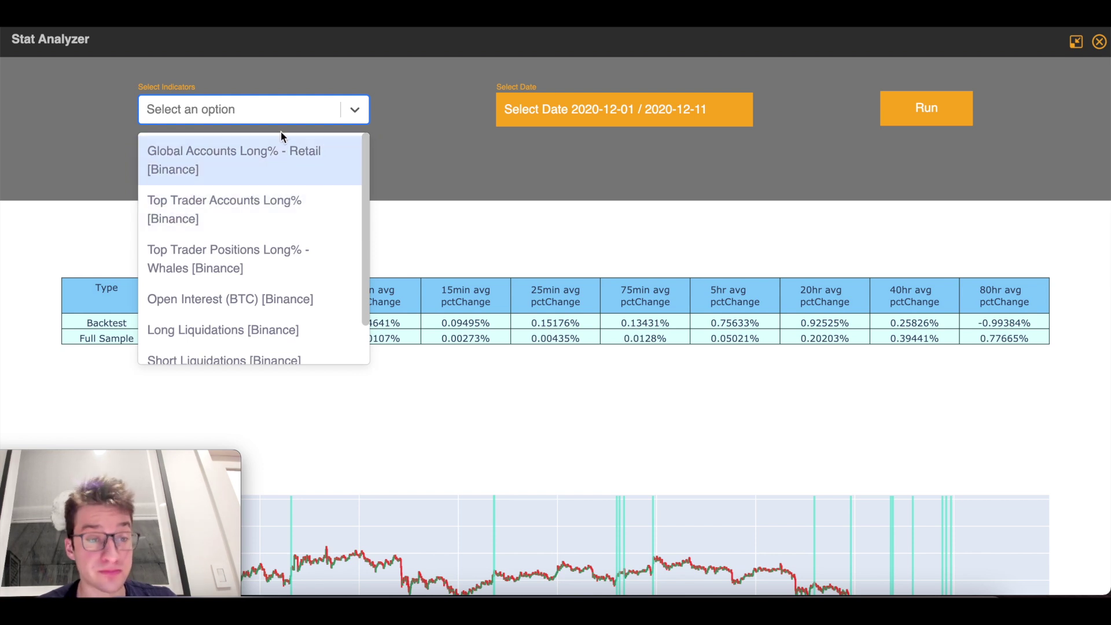
{"action": "left_click", "coordinate": [282, 157]}
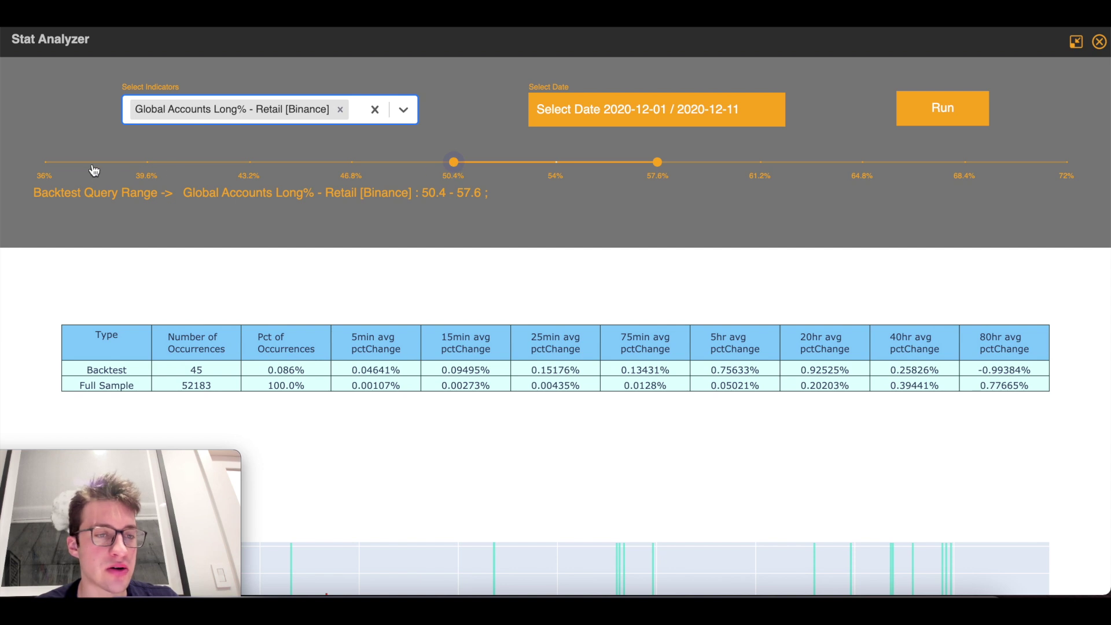
Set the indicator range to 36–50.4 and run the backtest.
{"action": "left_click", "coordinate": [45, 164]}
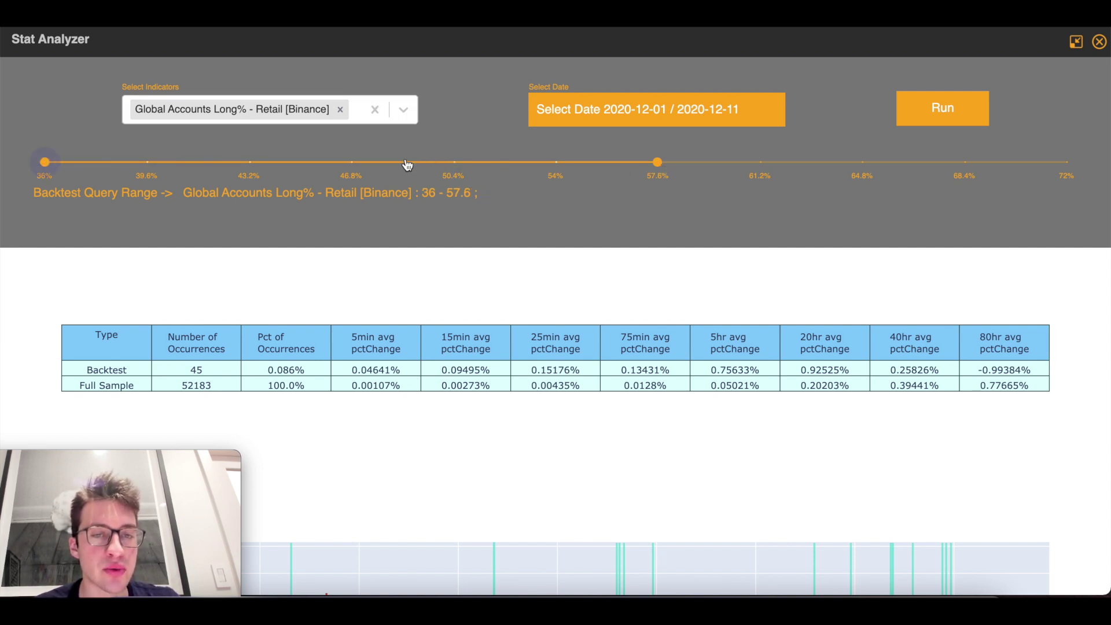
{"action": "left_click", "coordinate": [457, 164]}
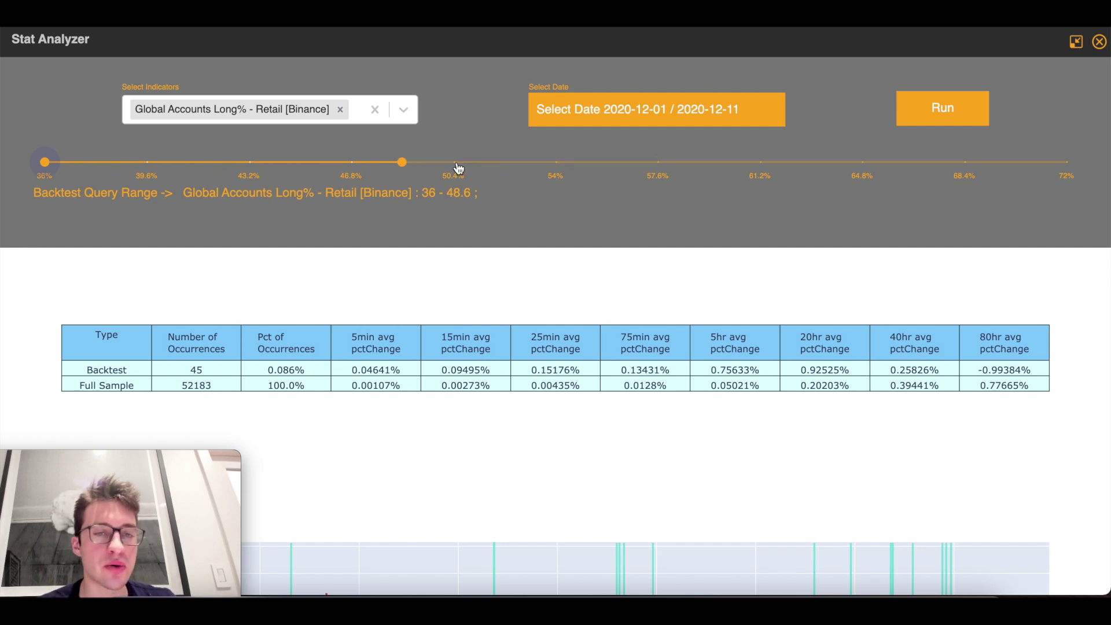
{"action": "left_click", "coordinate": [458, 167]}
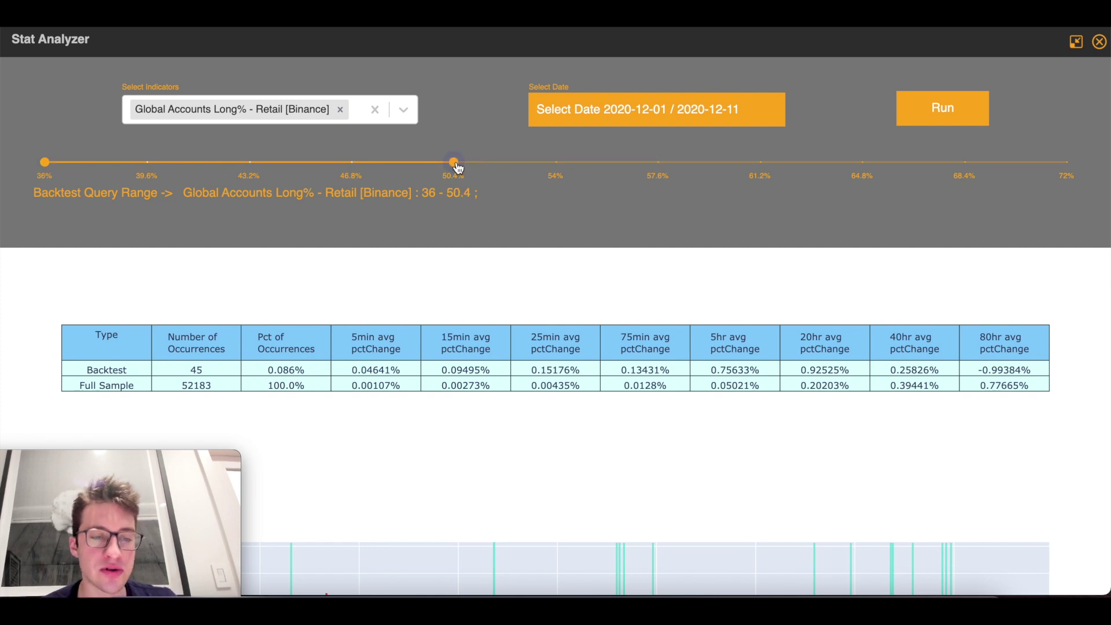
{"action": "left_click", "coordinate": [953, 113]}
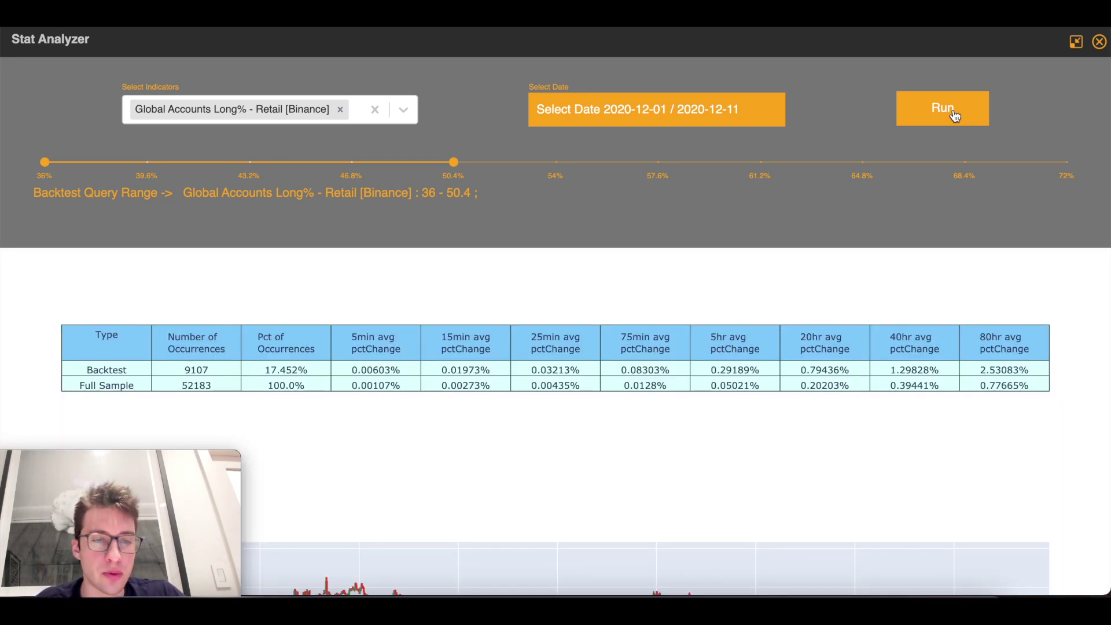
Scroll through the retail long-ratio backtest results and chart.
{"action": "scroll", "coordinate": [536, 350], "scroll_direction": "down", "scroll_amount": 5}
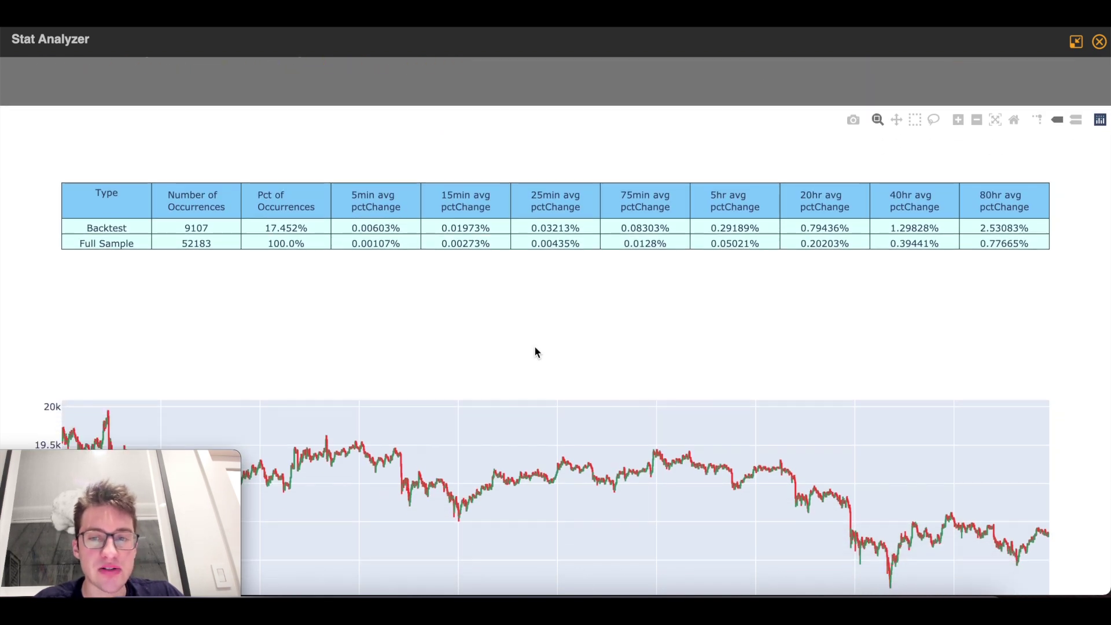
{"action": "scroll", "coordinate": [209, 226], "scroll_direction": "up", "scroll_amount": 3}
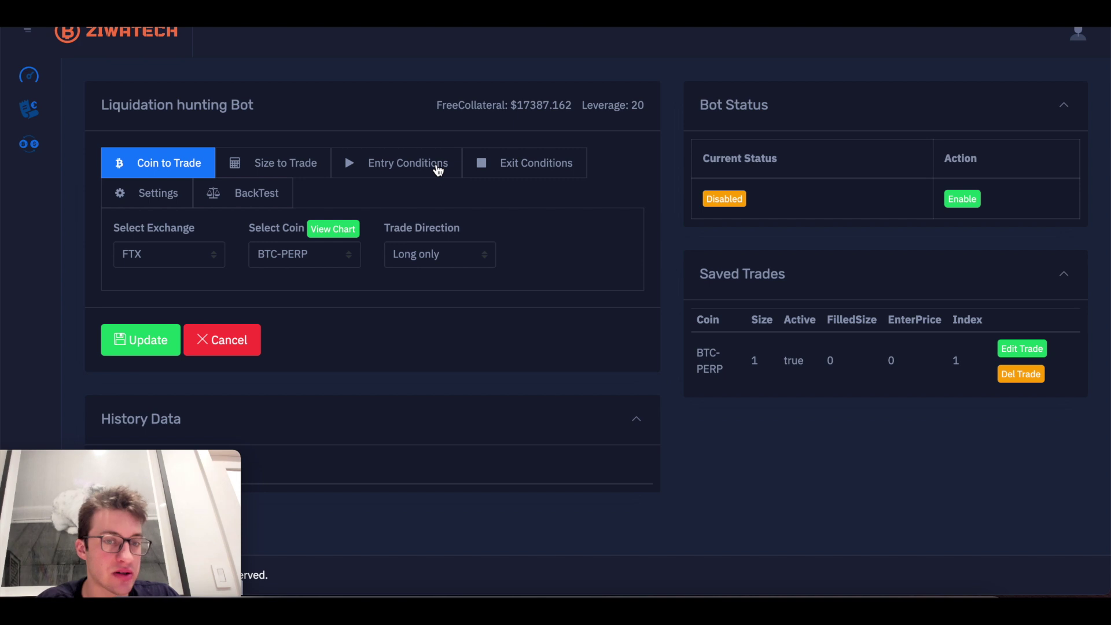
{"action": "scroll", "coordinate": [435, 180], "scroll_direction": "up", "scroll_amount": 1}
Enable the Global Long short account ratio entry condition with 5m frequency.
{"action": "left_click", "coordinate": [427, 186]}
{"action": "scroll", "coordinate": [426, 186], "scroll_direction": "down", "scroll_amount": 3}
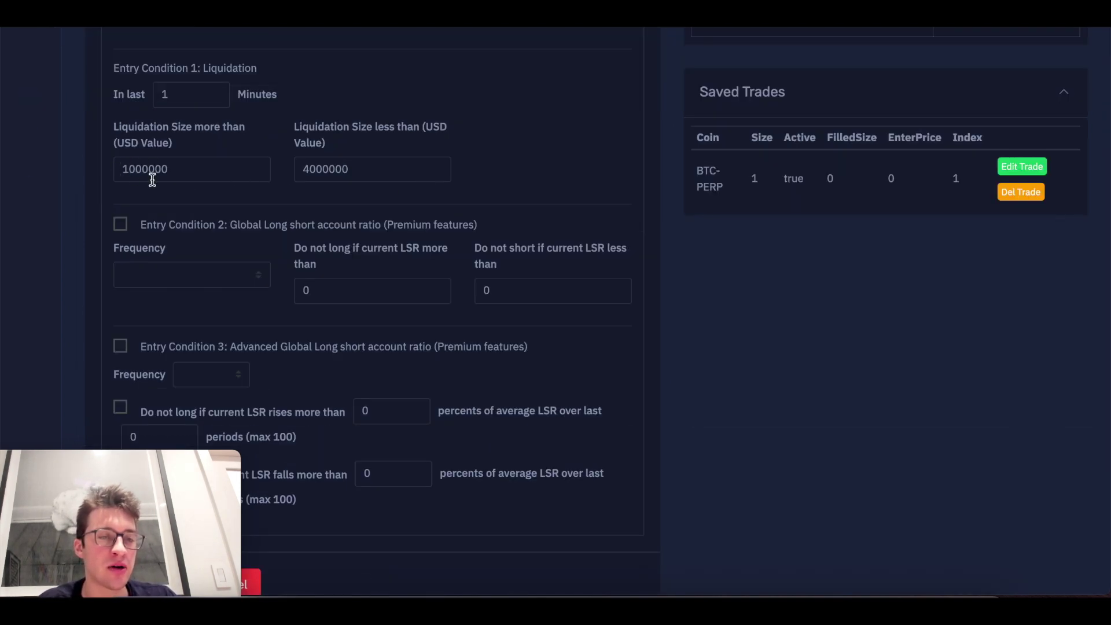
{"action": "scroll", "coordinate": [145, 176], "scroll_direction": "down", "scroll_amount": 1}
{"action": "scroll", "coordinate": [142, 182], "scroll_direction": "up", "scroll_amount": 1}
{"action": "left_click", "coordinate": [120, 217]}
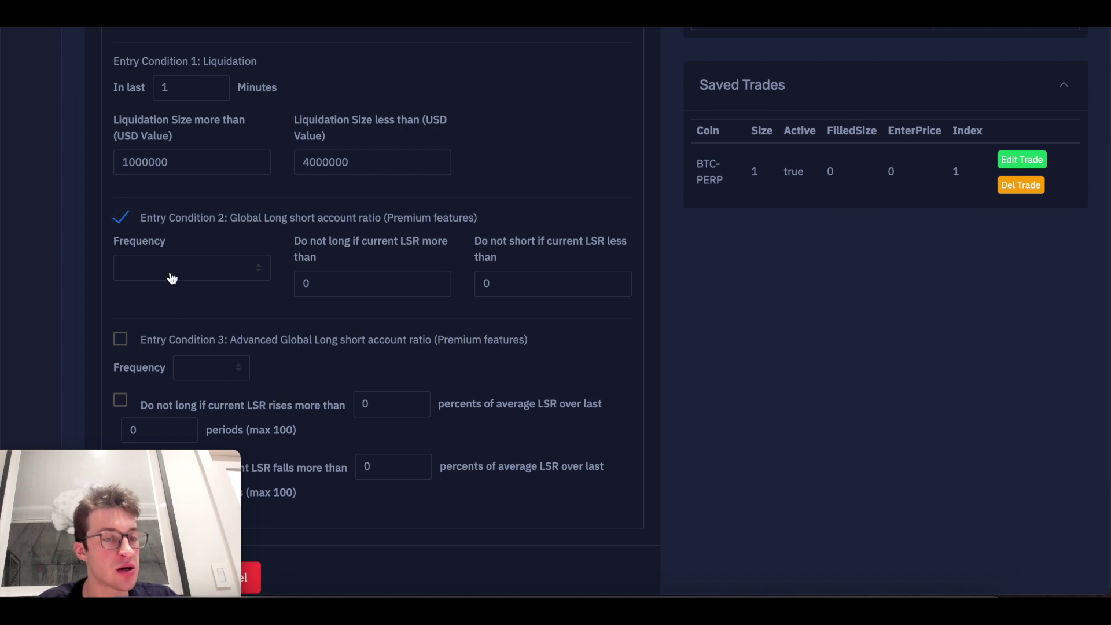
{"action": "left_click", "coordinate": [173, 277]}
{"action": "left_click", "coordinate": [180, 296]}
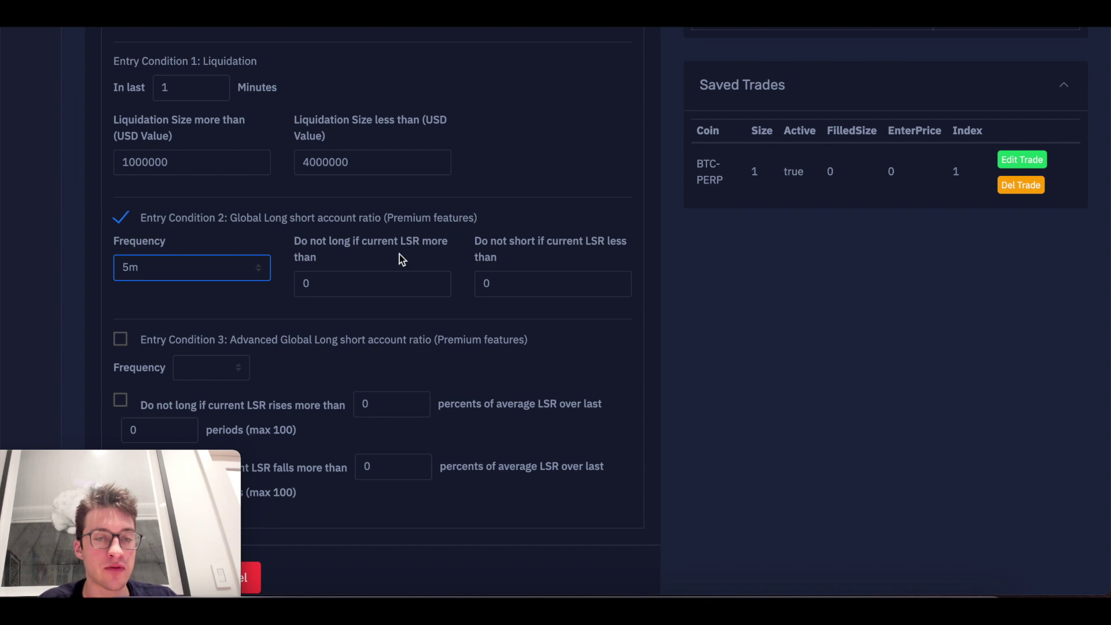
Set both the do-not-long and do-not-short LSR limits to 1.
{"action": "double_click", "coordinate": [348, 289]}
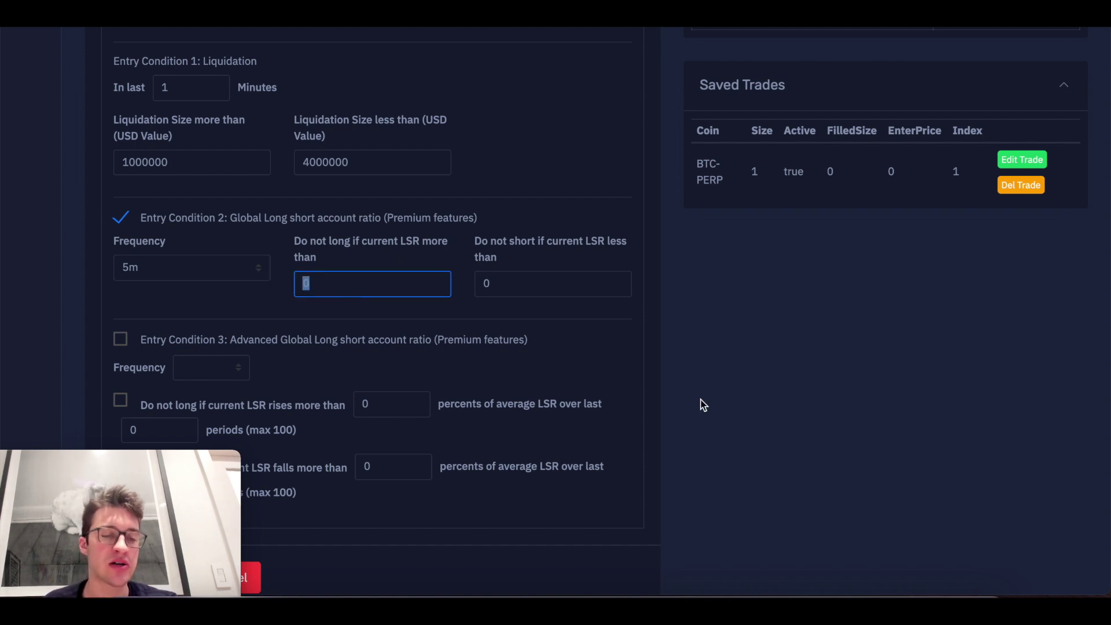
{"action": "type", "text": "1"}
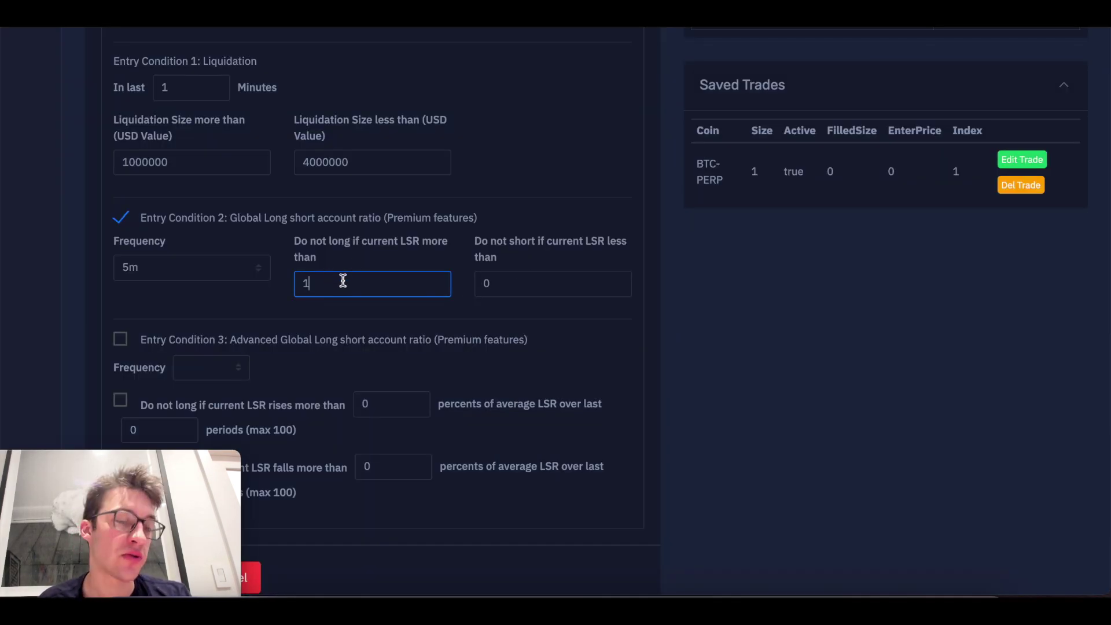
{"action": "left_click", "coordinate": [498, 277]}
{"action": "type", "text": "1"}
{"action": "left_click", "coordinate": [452, 224]}
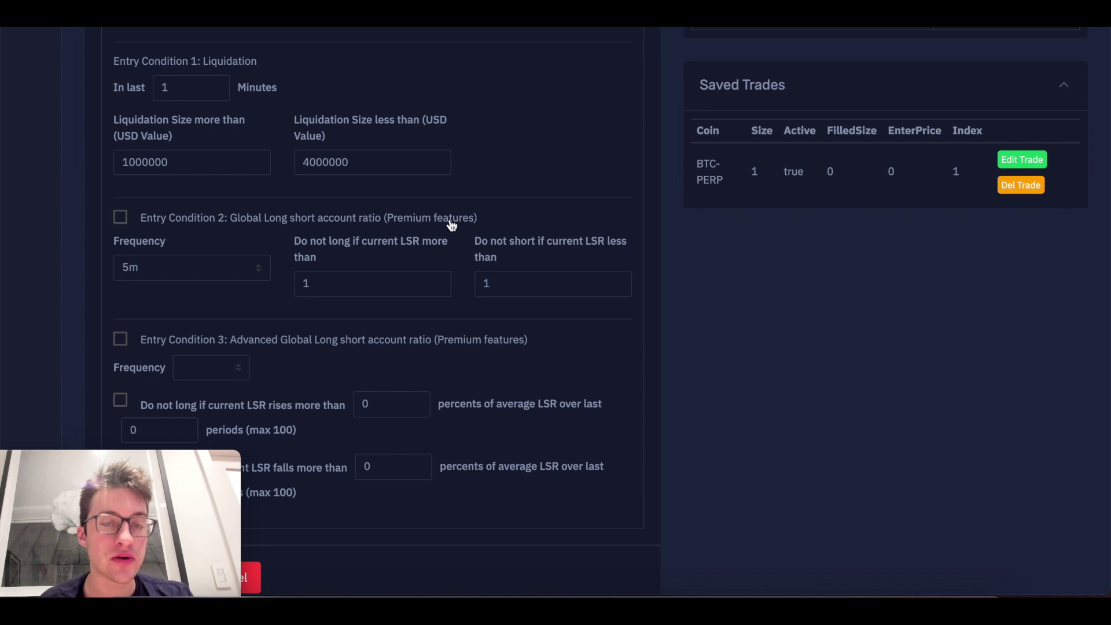
{"action": "left_click", "coordinate": [258, 219]}
Save the updated entry conditions and dismiss the confirmation.
{"action": "scroll", "coordinate": [632, 279], "scroll_direction": "down", "scroll_amount": 2}
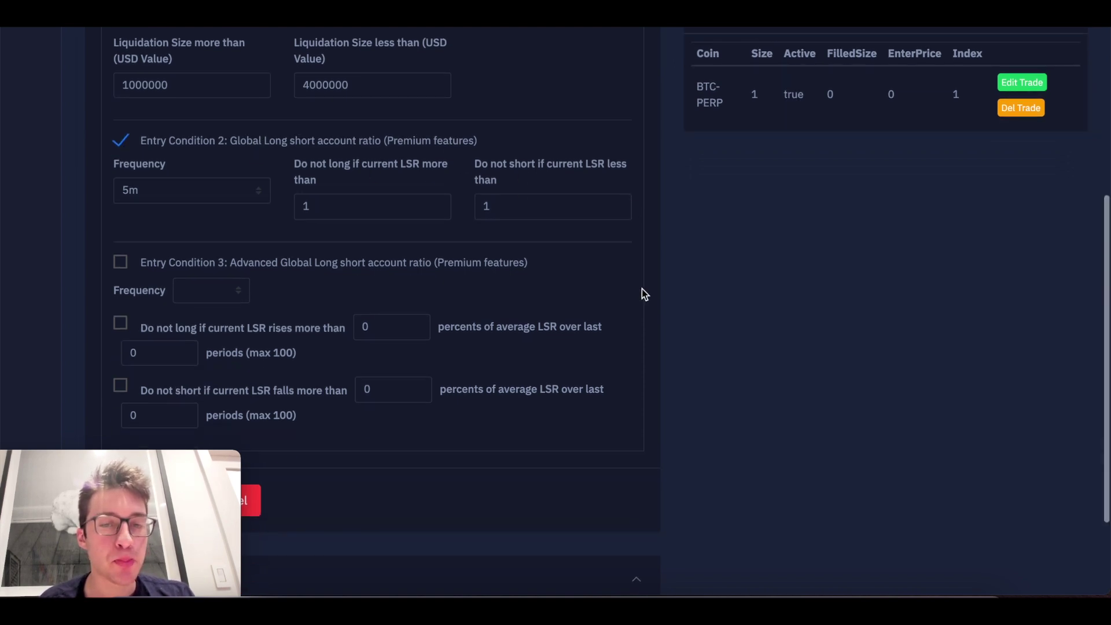
{"action": "scroll", "coordinate": [392, 377], "scroll_direction": "down", "scroll_amount": 3}
{"action": "left_click", "coordinate": [137, 402]}
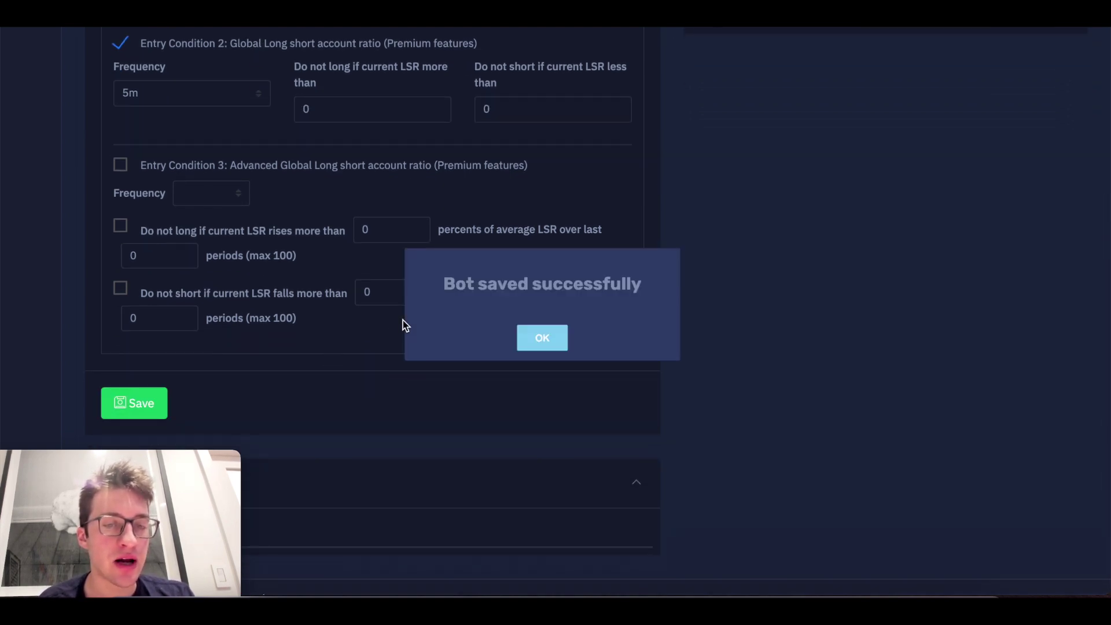
{"action": "left_click", "coordinate": [542, 339]}
{"action": "scroll", "coordinate": [702, 256], "scroll_direction": "up", "scroll_amount": 7}
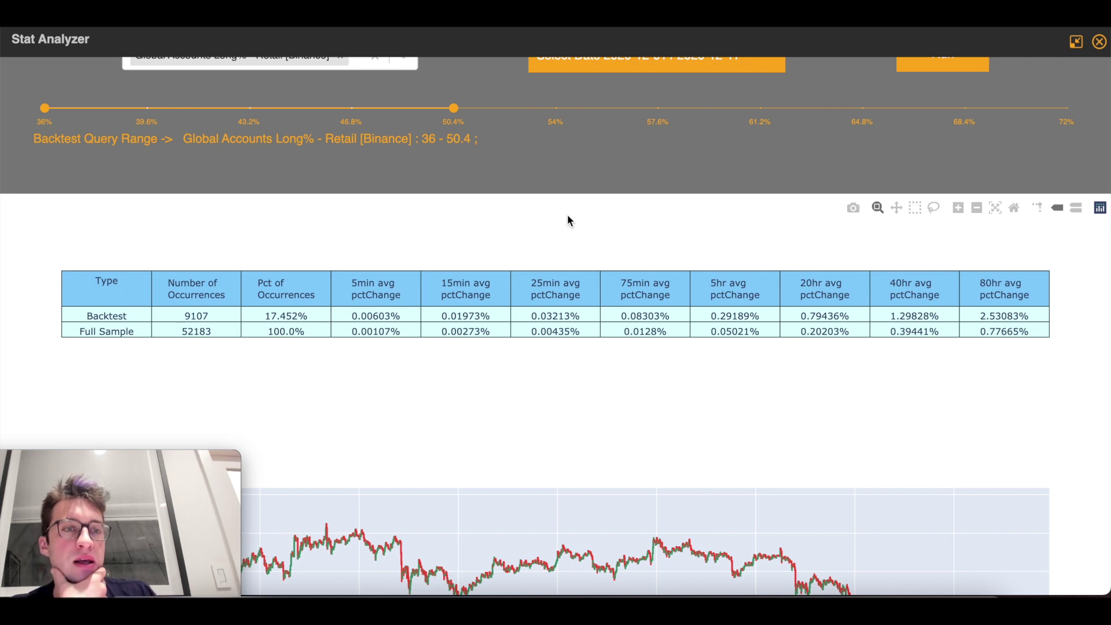
Close the Stat Analyzer with Escape to return to the ZIWATECH dashboard.
{"action": "key", "text": "Escape"}
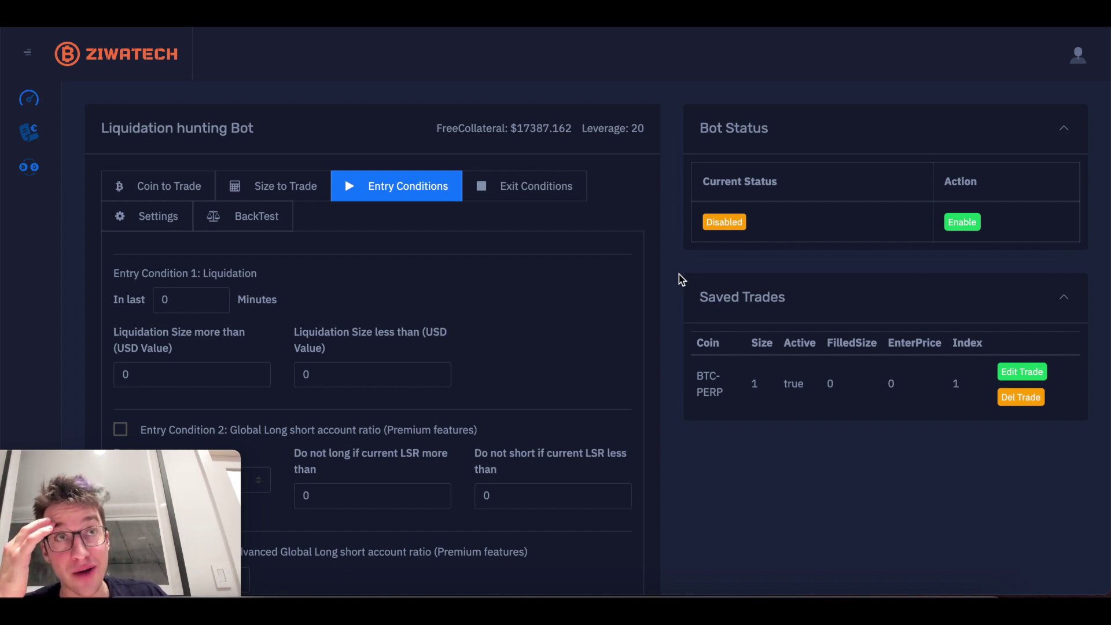
Load the saved BTC-PERP trade's exit conditions for editing.
{"action": "left_click", "coordinate": [520, 192]}
{"action": "scroll", "coordinate": [367, 225], "scroll_direction": "down", "scroll_amount": 5}
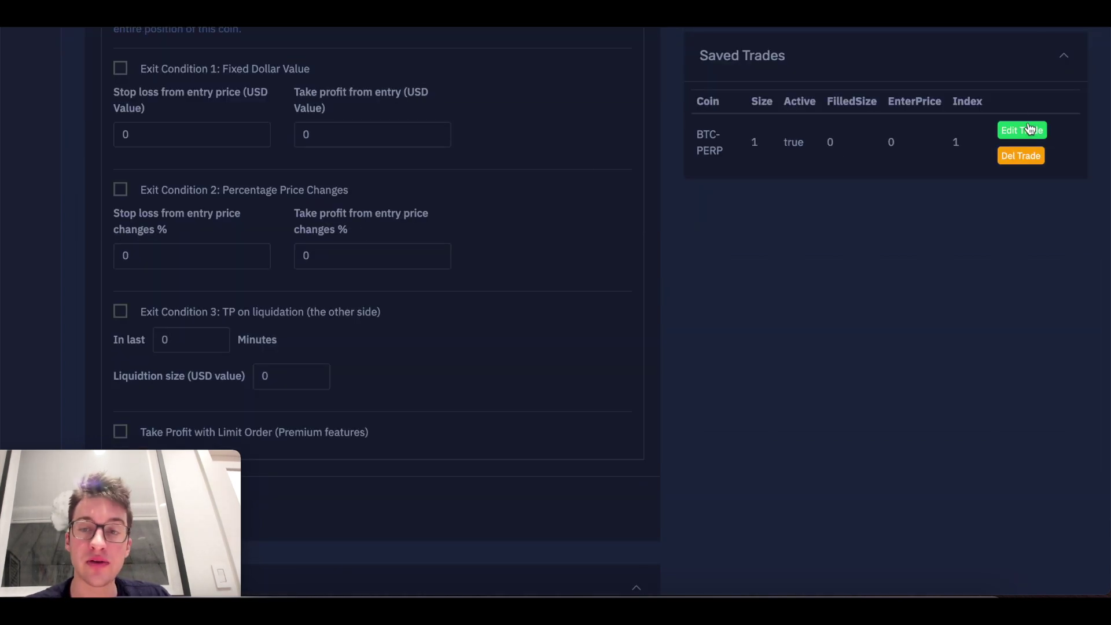
{"action": "left_click", "coordinate": [1030, 129]}
{"action": "scroll", "coordinate": [365, 376], "scroll_direction": "down", "scroll_amount": 2}
Change the take profit to 5% and save the exit conditions.
{"action": "double_click", "coordinate": [340, 364]}
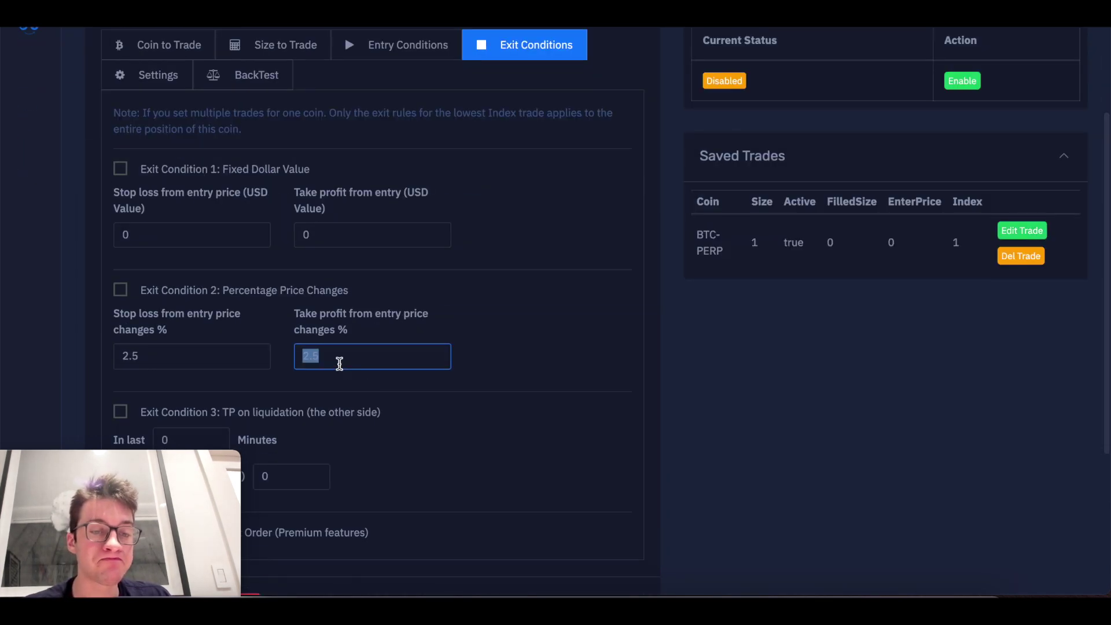
{"action": "type", "text": "5"}
{"action": "scroll", "coordinate": [644, 391], "scroll_direction": "down", "scroll_amount": 5}
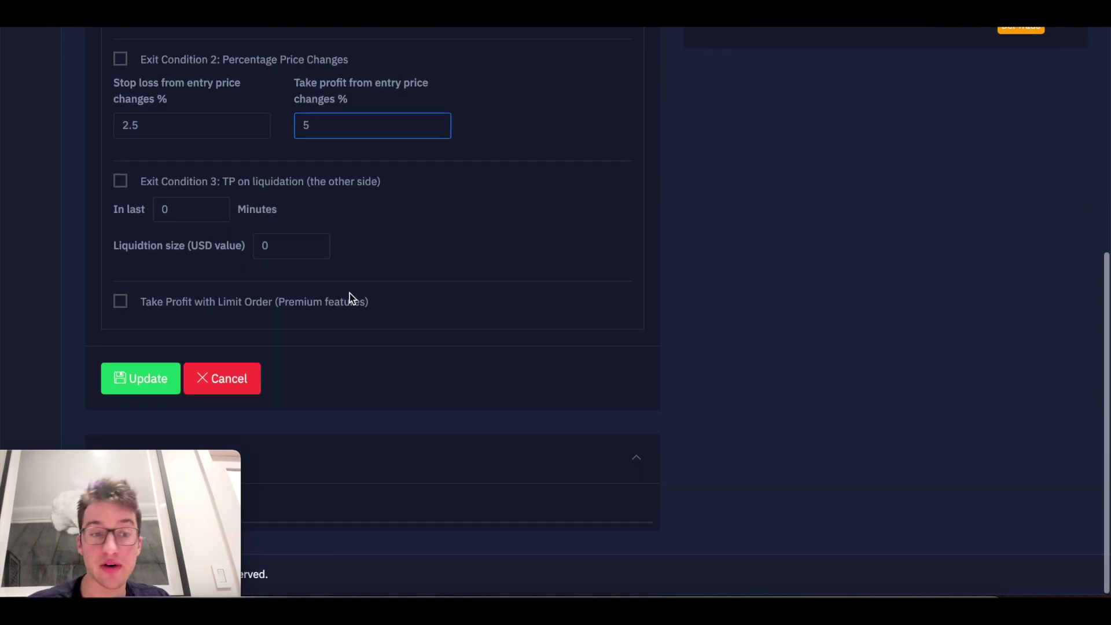
{"action": "left_click", "coordinate": [142, 379]}
{"action": "left_click", "coordinate": [535, 347]}
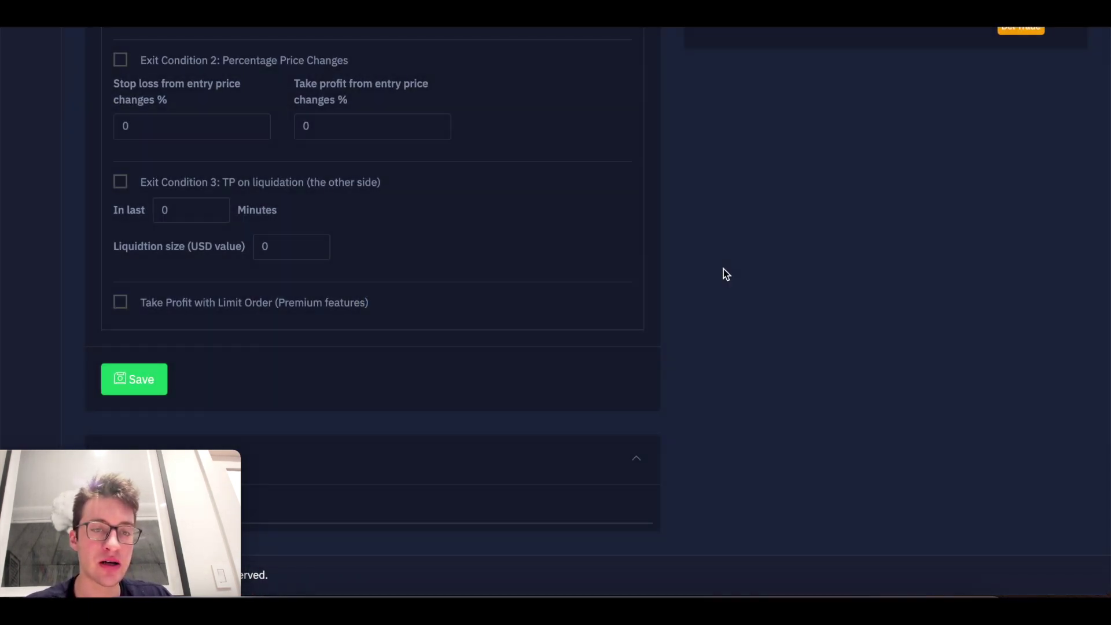